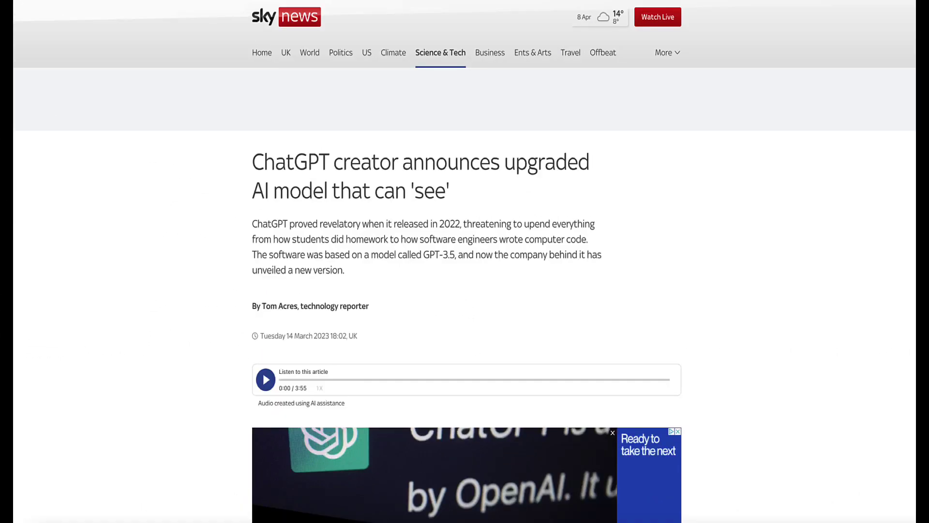
- Scroll down through the Sky News article on ChatGPT's upgraded AI model
{"action": "scroll", "coordinate": [620, 40], "scroll_direction": "down", "scroll_amount": 1}
{"action": "scroll", "coordinate": [619, 39], "scroll_direction": "down", "scroll_amount": 3}
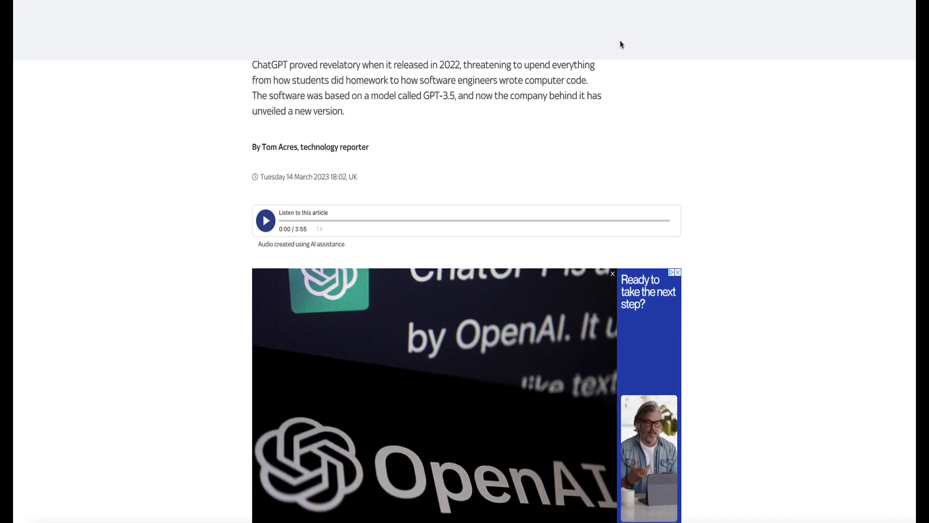
{"action": "scroll", "coordinate": [619, 40], "scroll_direction": "down", "scroll_amount": 2}
{"action": "scroll", "coordinate": [619, 40], "scroll_direction": "down", "scroll_amount": 2}
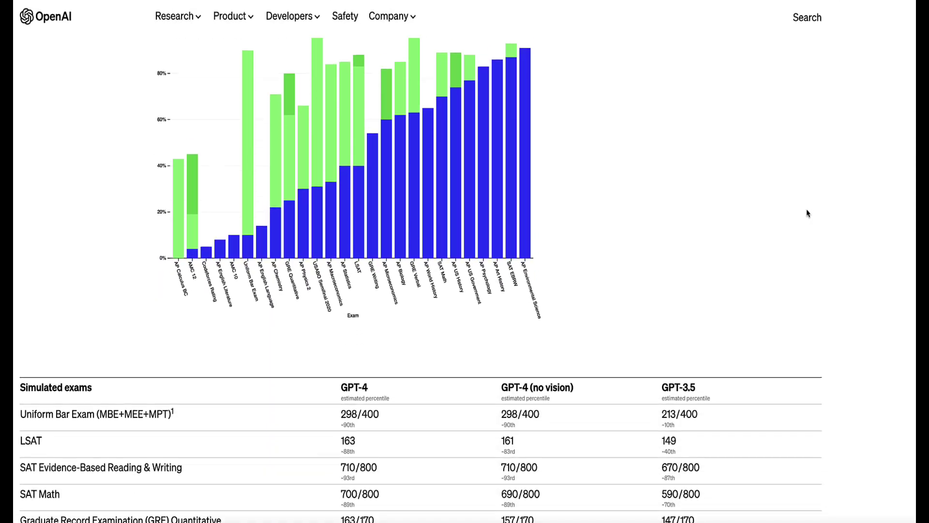
{"action": "scroll", "coordinate": [807, 213], "scroll_direction": "down", "scroll_amount": 3}
{"action": "scroll", "coordinate": [807, 213], "scroll_direction": "down", "scroll_amount": 2}
{"action": "scroll", "coordinate": [806, 213], "scroll_direction": "down", "scroll_amount": 4}
{"action": "scroll", "coordinate": [807, 213], "scroll_direction": "down", "scroll_amount": 1}
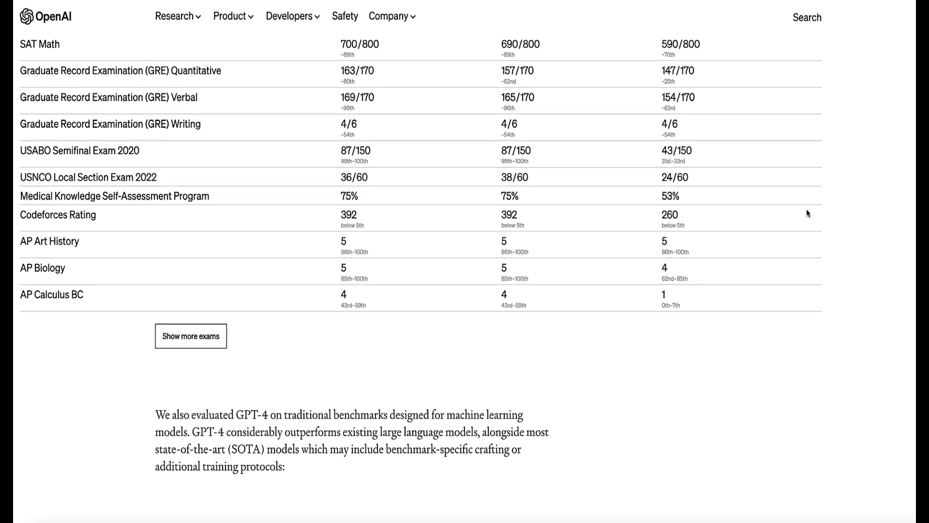
{"action": "scroll", "coordinate": [806, 213], "scroll_direction": "down", "scroll_amount": 3}
{"action": "scroll", "coordinate": [806, 213], "scroll_direction": "down", "scroll_amount": 1}
{"action": "scroll", "coordinate": [807, 213], "scroll_direction": "down", "scroll_amount": 3}
{"action": "scroll", "coordinate": [806, 213], "scroll_direction": "down", "scroll_amount": 2}
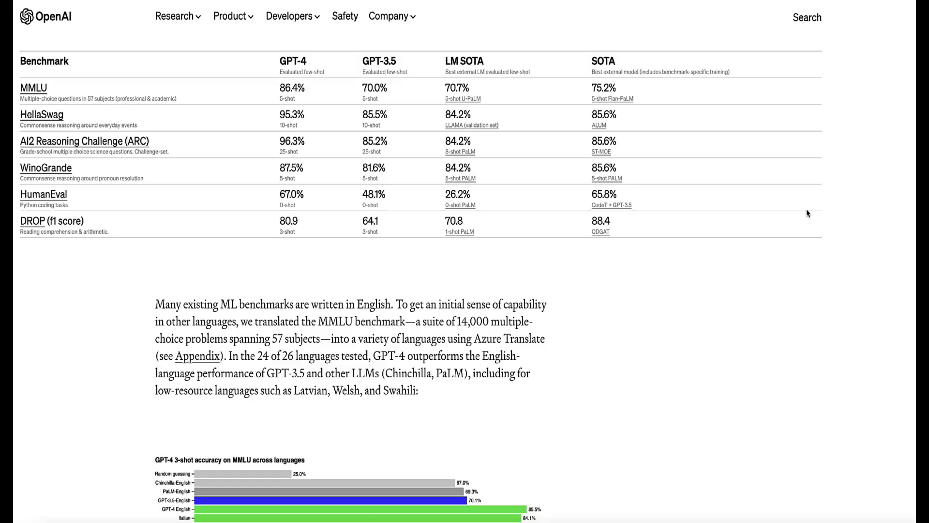
{"action": "scroll", "coordinate": [807, 213], "scroll_direction": "down", "scroll_amount": 1}
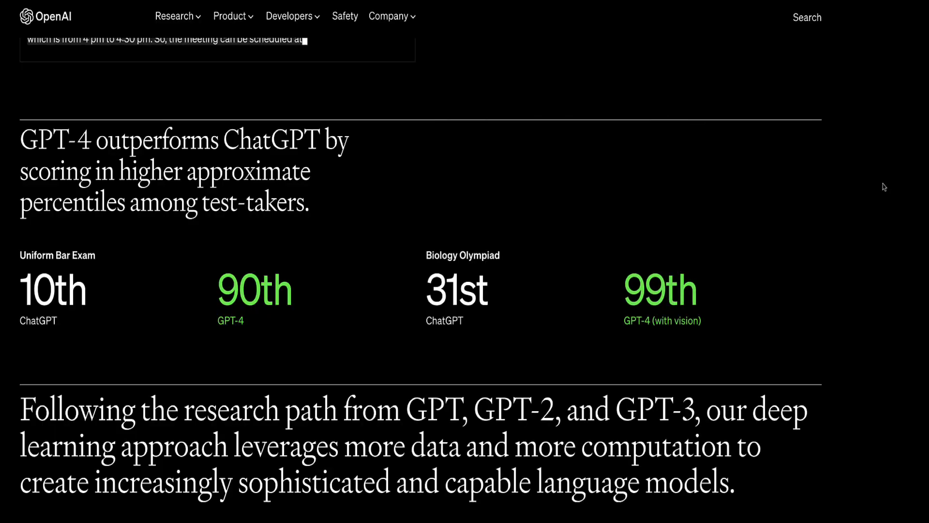
{"action": "scroll", "coordinate": [884, 187], "scroll_direction": "down", "scroll_amount": 2}
{"action": "scroll", "coordinate": [884, 187], "scroll_direction": "down", "scroll_amount": 1}
{"action": "scroll", "coordinate": [884, 187], "scroll_direction": "down", "scroll_amount": 1}
{"action": "scroll", "coordinate": [884, 187], "scroll_direction": "down", "scroll_amount": 1}
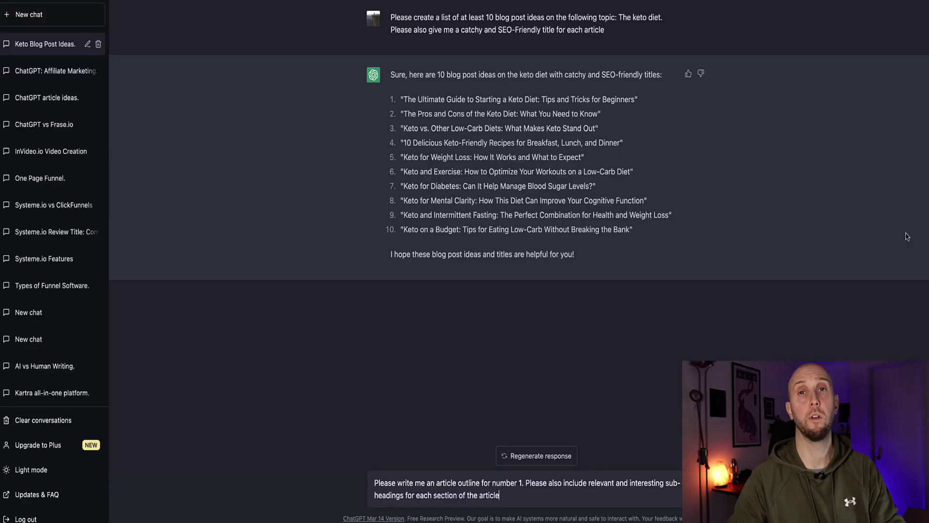
- Request an outline for keto idea 1 with sub-headings, then select the returned outline
{"action": "key", "text": "Return"}
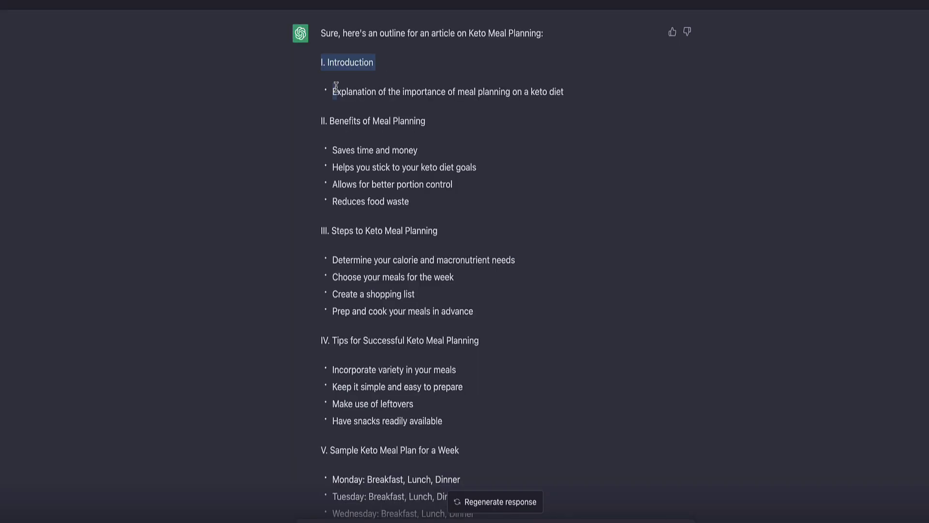
{"action": "mouse_move", "coordinate": [339, 73]}
{"action": "left_mouse_down"}
{"action": "mouse_move", "coordinate": [431, 287]}
{"action": "mouse_move", "coordinate": [579, 431]}
{"action": "left_mouse_up"}
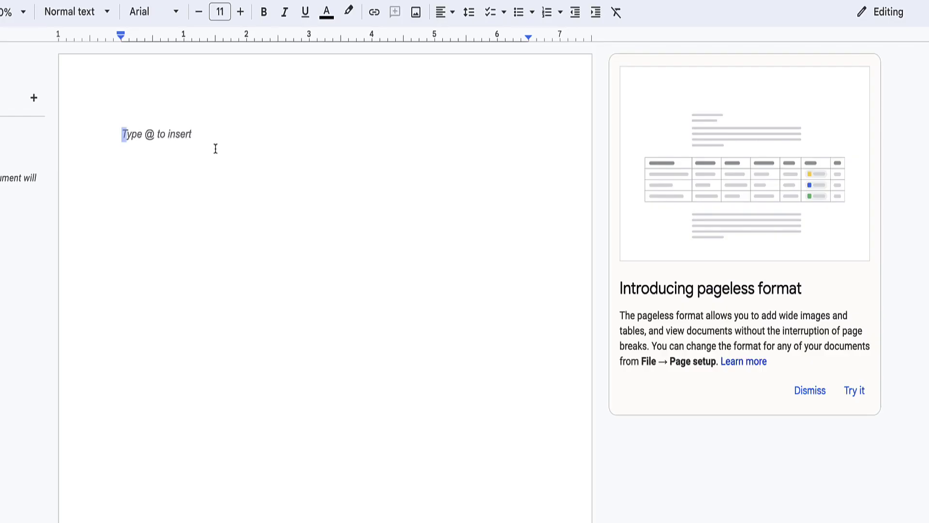
- Paste the keto meal planning outline and remove its dark background formatting
{"action": "type", "text": "I. Introduction Explanation of the importance of meal planning on a keto diet II. Benefits of Meal Planning Saves time and money Helps you stick to your keto diet goals Allows for better portion control Reduces food waste III. Steps to Keto Meal Planning Determine your calorie and macronutrient needs Choose your meals for the week Create a shopping list Prep and cook your meals in advance IV. Tips for Successful Keto Meal Planning Incorporate variety in your meals Keep it simple and easy to prepare Make use of leftovers Have snacks readily available V. Sample Keto Meal Plan for a Week Monday: Breakfast, Lunch, Dinner Tuesday: Breakfast, Lunch, Dinner Wednesday: Breakfast, Lunch, Dinner Thursday: Breakfast, Lunch, Dinner Friday: Breakfast, Lunch, Dinner Saturday: Breakfast, Lunch, Dinner Sunday: Breakfast, Lunch, Dinner VI. Conclusion Recap of the benefits of meal planning on a keto diet Encouragement to start meal planning to achieve keto diet goals."}
{"action": "scroll", "coordinate": [216, 242], "scroll_direction": "up", "scroll_amount": 10}
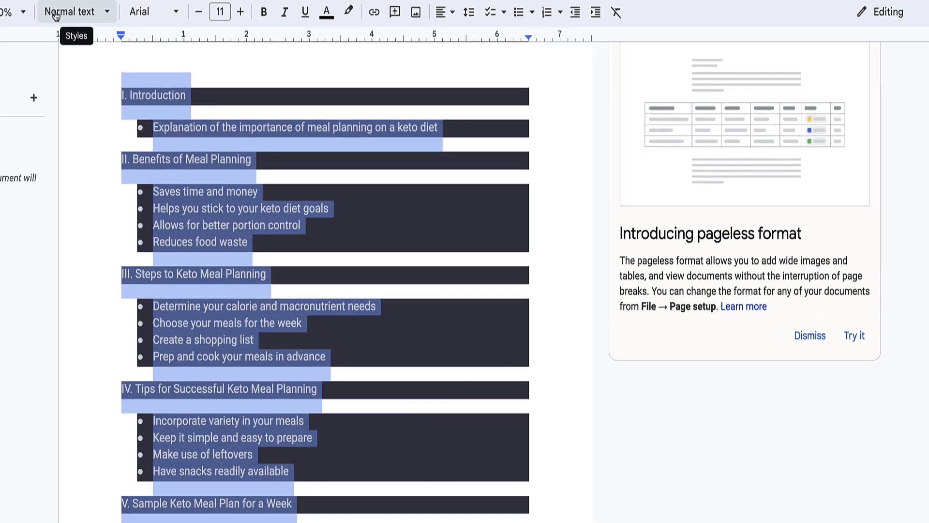
{"action": "left_click", "coordinate": [62, 330]}
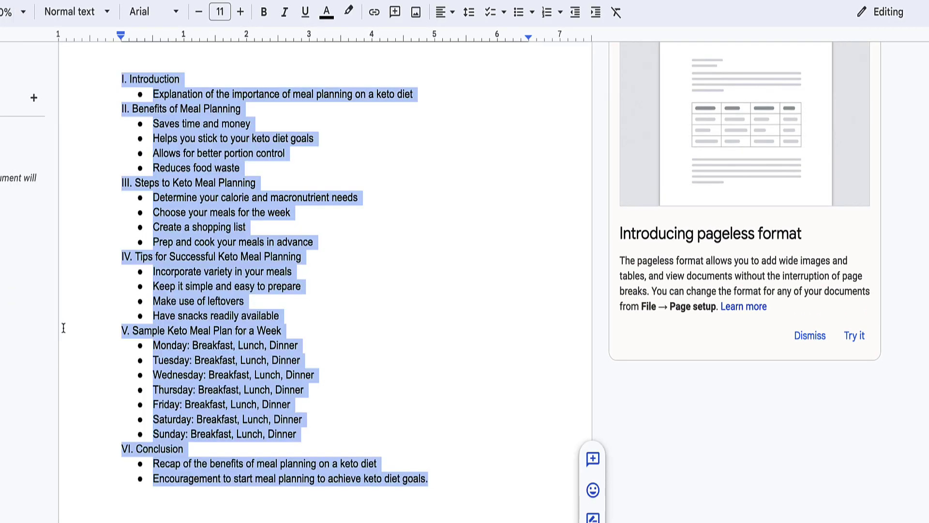
{"action": "left_click", "coordinate": [261, 79]}
- Add blank lines between the outline sections and take the Explanation bullet text
{"action": "key", "text": "Return"}
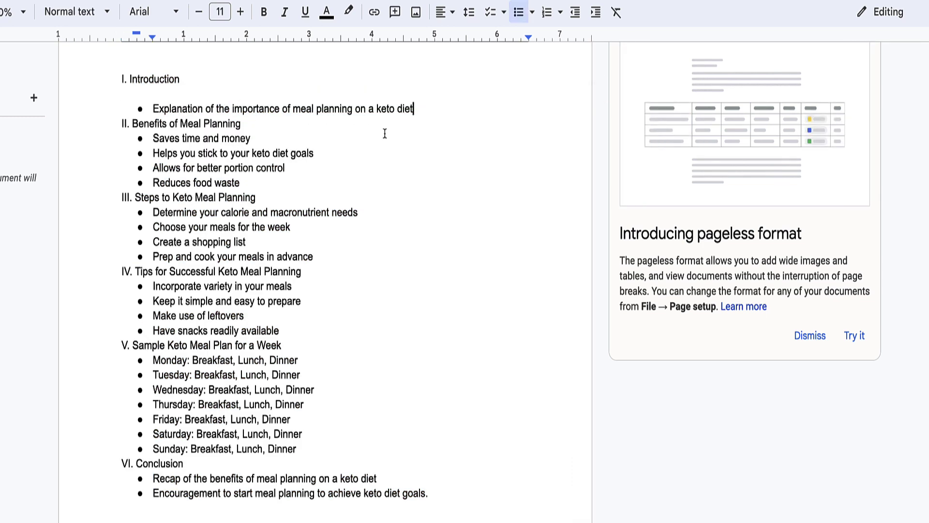
{"action": "key", "text": "Return"}
{"action": "left_click", "coordinate": [327, 151]}
{"action": "key", "text": "Return"}
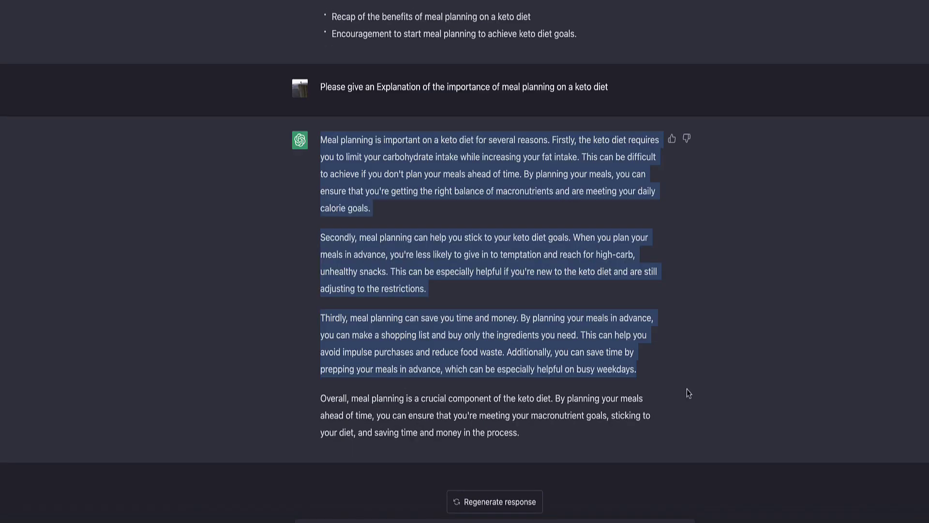
- Paste the meal-planning explanation over its bullet, then select ChatGPT's beginners' guide outline
{"action": "type", "text": "Meal planning is important on a keto diet for several reasons. Firstly, the keto diet requires you to limit your carbohydrate intake while increasing your fat intake. This can be difficult to achieve if you don't plan your meals ahead of time. By planning your meals, you can ensure that you're getting the right balance of macronutrients and are meeting your daily calorie goals. Secondly, meal planning can help you stick to your keto diet goals. When you plan your meals in advance, you're less likely to give in to temptation and reach for high-carb, unhealthy snacks. This can be especially helpful if you're new to the keto diet and are still adjusting to the restrictions. Thirdly, meal planning can save you time and money. By planning your meals in advance, you can make a shopping list and buy only the ingredients you need. This can help you avoid impulse purchases and reduce food waste. Additionally, you can save time by prepping your meals in advance, which can be especially helpful on busy weekdays."}
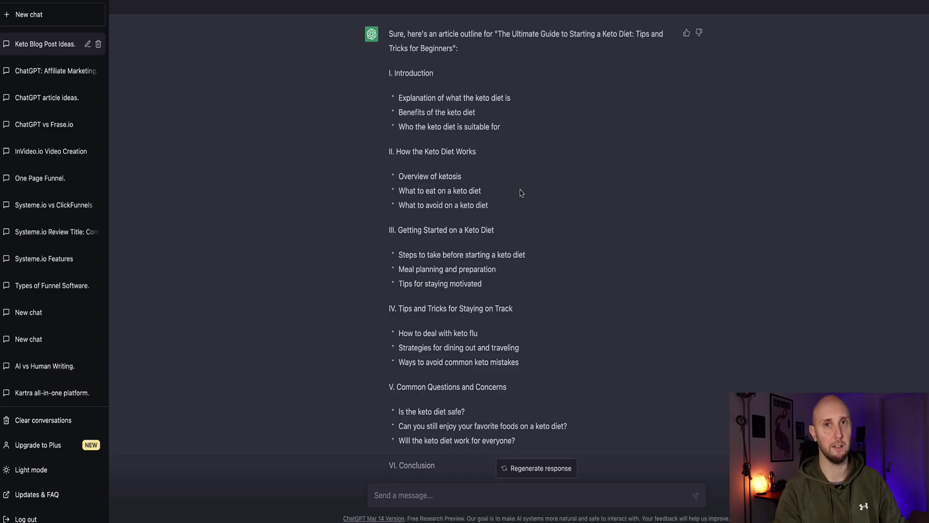
{"action": "mouse_move", "coordinate": [389, 72]}
{"action": "left_mouse_down"}
{"action": "mouse_move", "coordinate": [509, 324]}
{"action": "mouse_move", "coordinate": [450, 414]}
{"action": "left_mouse_up"}
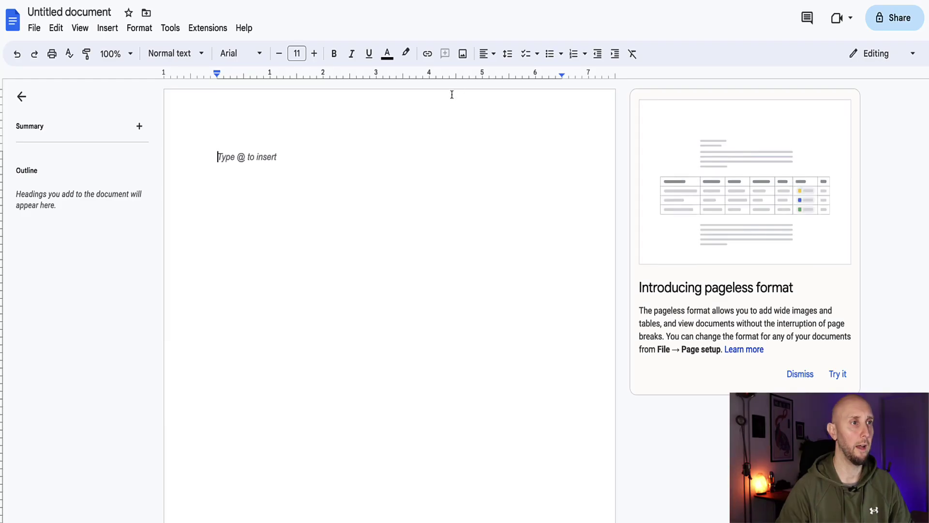
- Paste the beginners' outline, clear formatting, set 1.5 line spacing, and select the Explanation bullet
{"action": "key", "text": "ctrl+v"}
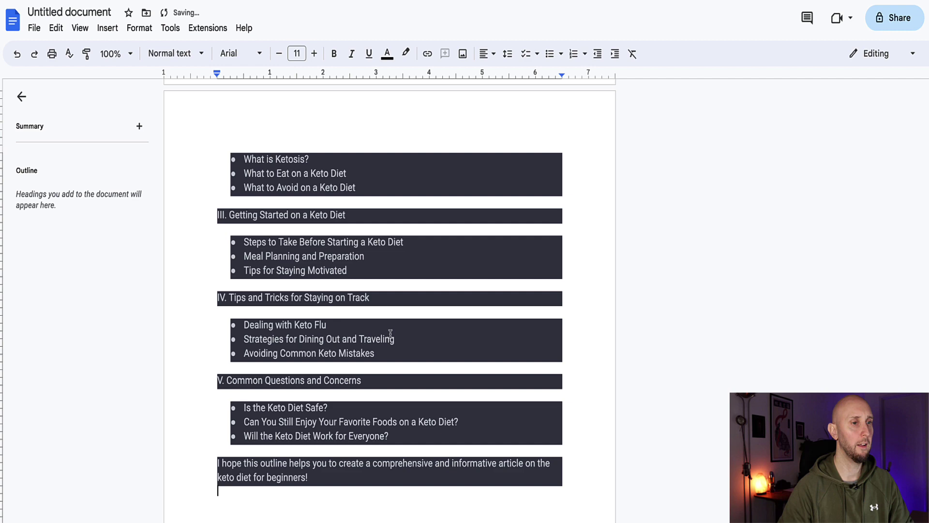
{"action": "mouse_move", "coordinate": [540, 507]}
{"action": "left_mouse_down"}
{"action": "mouse_move", "coordinate": [322, 82]}
{"action": "mouse_move", "coordinate": [203, 18]}
{"action": "left_mouse_up"}
{"action": "key", "text": "ctrl+backslash"}
{"action": "left_click", "coordinate": [507, 53]}
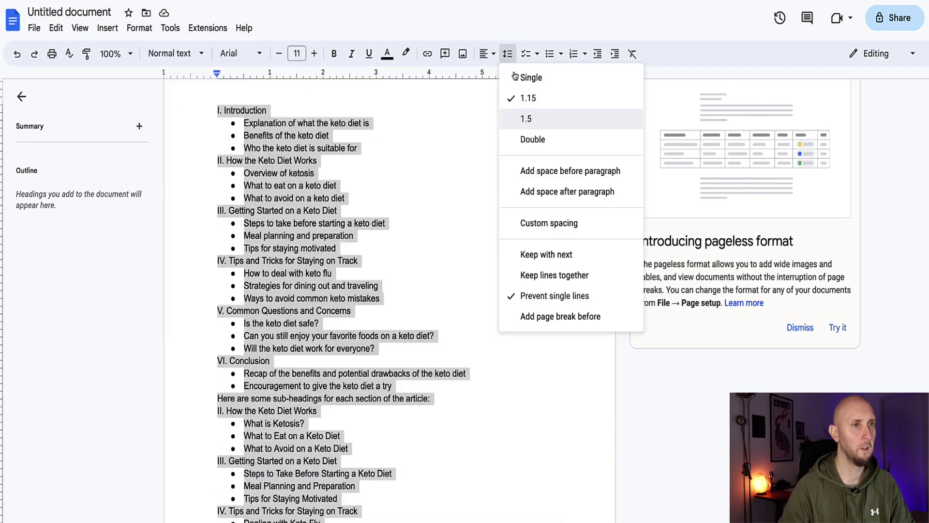
{"action": "left_click", "coordinate": [523, 119]}
{"action": "left_click", "coordinate": [423, 192]}
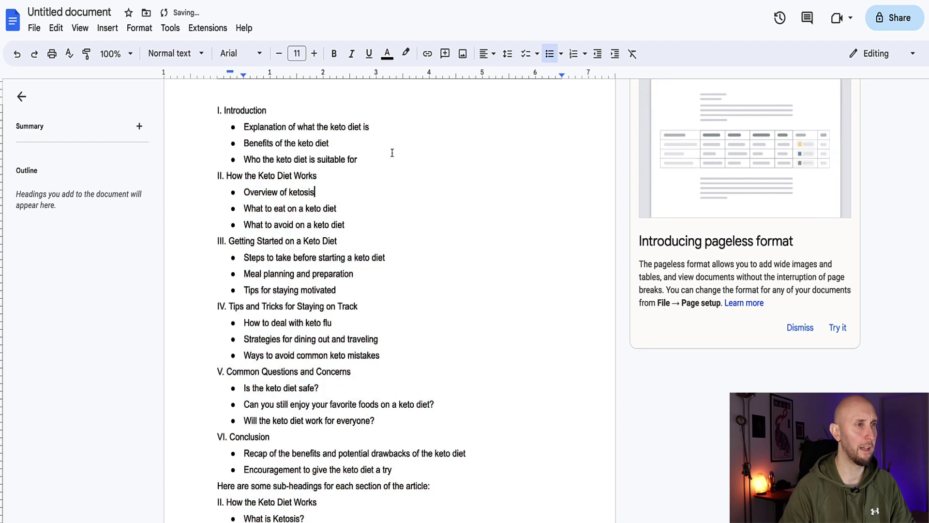
{"action": "left_click_drag", "start_coordinate": [370, 127], "coordinate": [258, 127]}
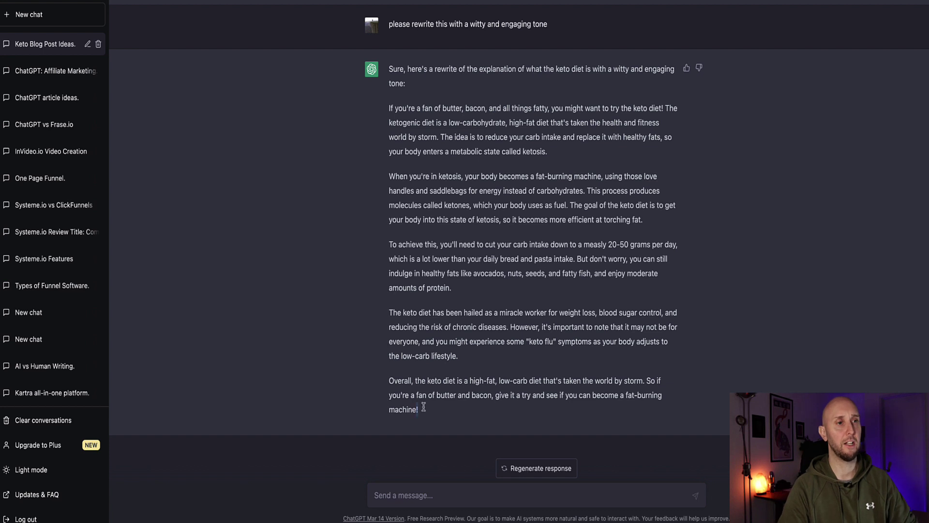
- Select ChatGPT's witty keto rewrite, leaving out the closing Overall paragraph
{"action": "left_click_drag", "start_coordinate": [423, 407], "coordinate": [386, 387]}
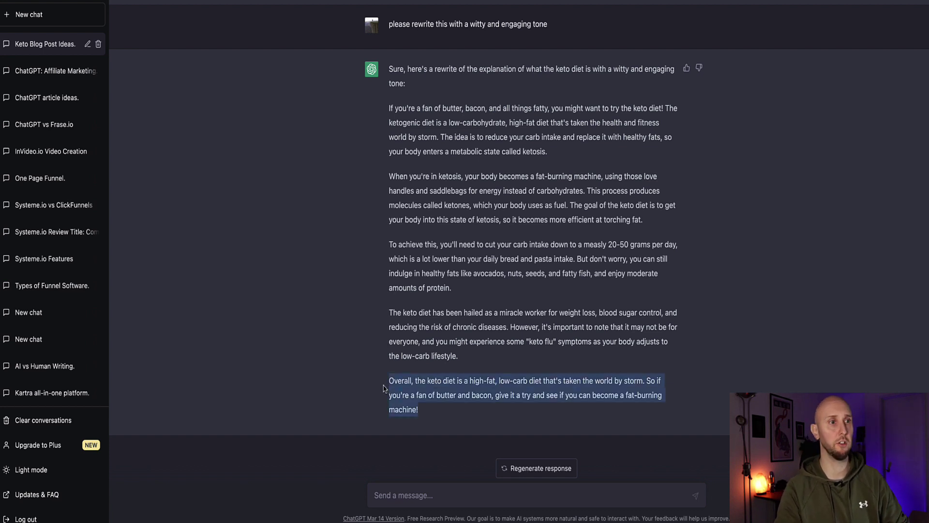
{"action": "left_click", "coordinate": [512, 192]}
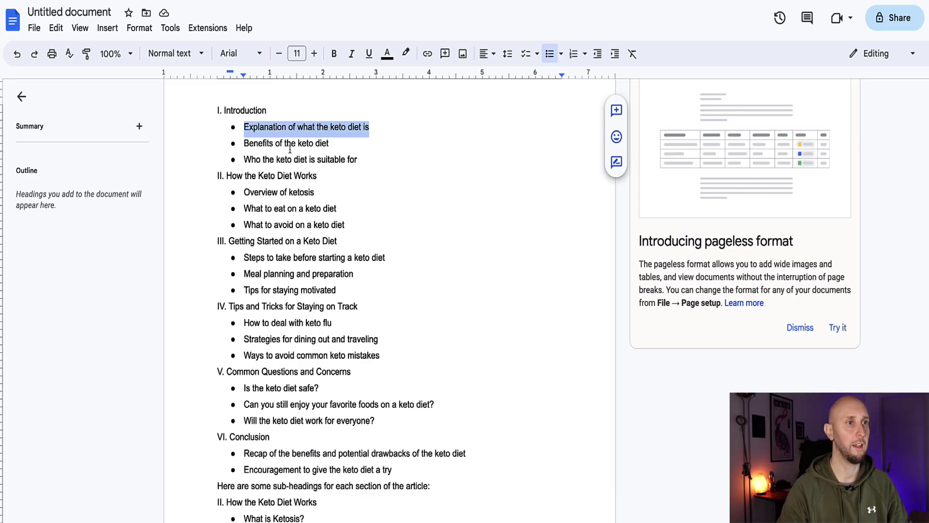
- Paste the witty paragraphs over the Explanation bullet and strip their formatting and bullets
{"action": "type", "text": "If you're a fan of butter, bacon, and all things fatty, you might want to try the keto diet! The ketogenic diet is a low-carbohydrate, high-fat diet that's taken the health and fitness world by storm. The idea is to reduce your carb intake and replace it with healthy fats, so your body enters a metabolic state called ketosis. When you're in ketosis, your body becomes a fat-burning machine, using those love handles and saddlebags for energy instead of carbohydrates. This process produces molecules called ketones, which your body uses as fuel. The goal of the keto diet is to get your body into this state of ketosis, so it becomes more efficient at torching fat. To achieve this, you'll need to cut your carb intake down to a measly 20-50 grams per day, which is a lot lower than your daily bread and pasta intake. But don't worry, you can still indulge in healthy fats like avocados, nuts, seeds, and fatty fish, and enjoy moderate amounts of protein. The keto diet has been hailed as a miracle worker for weight loss, blood sugar control, and reducing the risk of chronic diseases. However, it's important to note that it may not be for everyone, and you might experience some \"keto flu\" symptoms as your body adjusts to the low-carb lifestyle."}
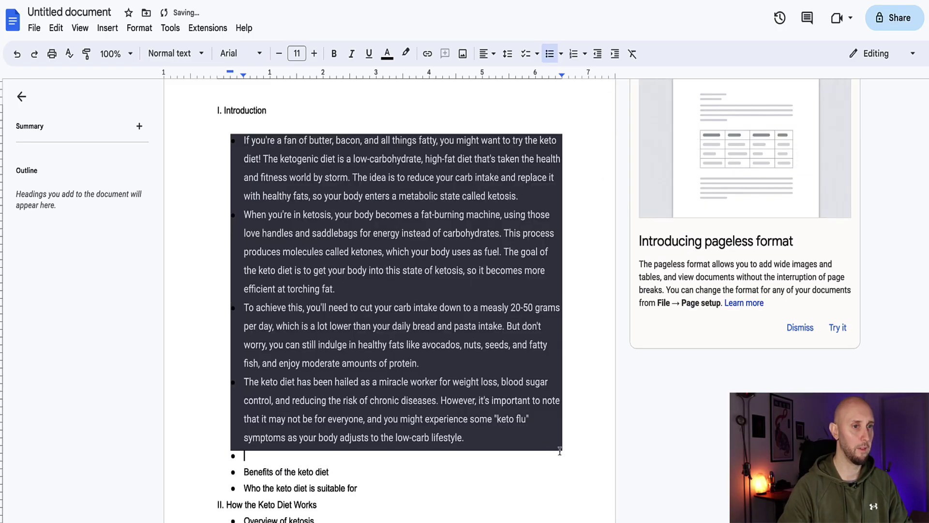
{"action": "left_click_drag", "start_coordinate": [465, 438], "coordinate": [201, 150]}
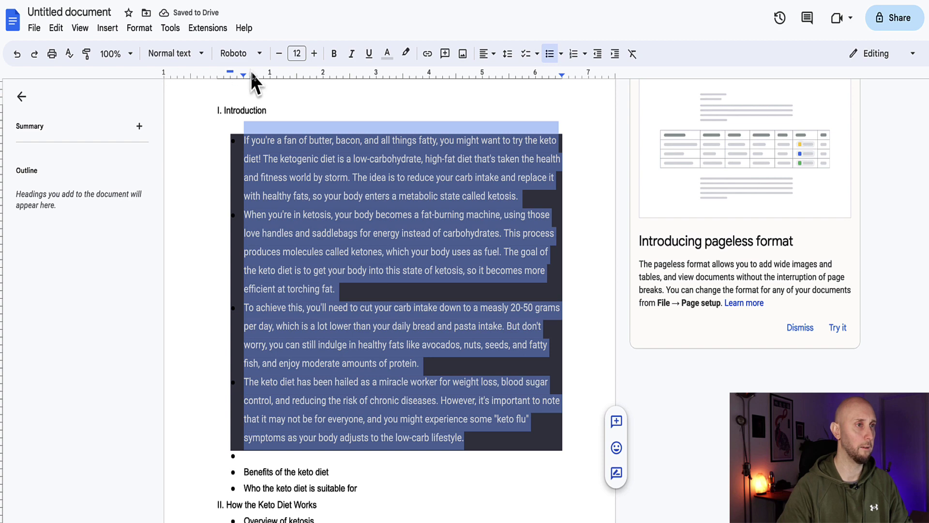
{"action": "key", "text": "ctrl+backslash"}
{"action": "left_click", "coordinate": [253, 314]}
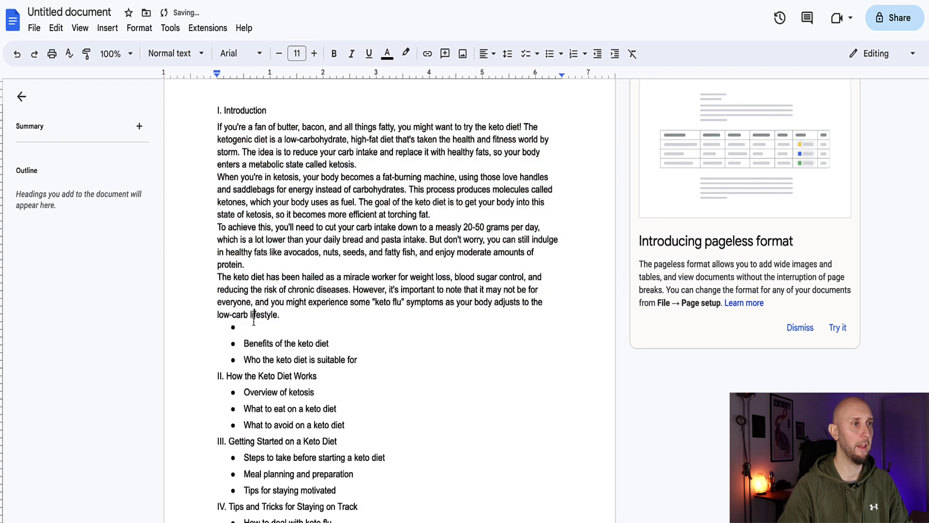
{"action": "key", "text": "Down"}
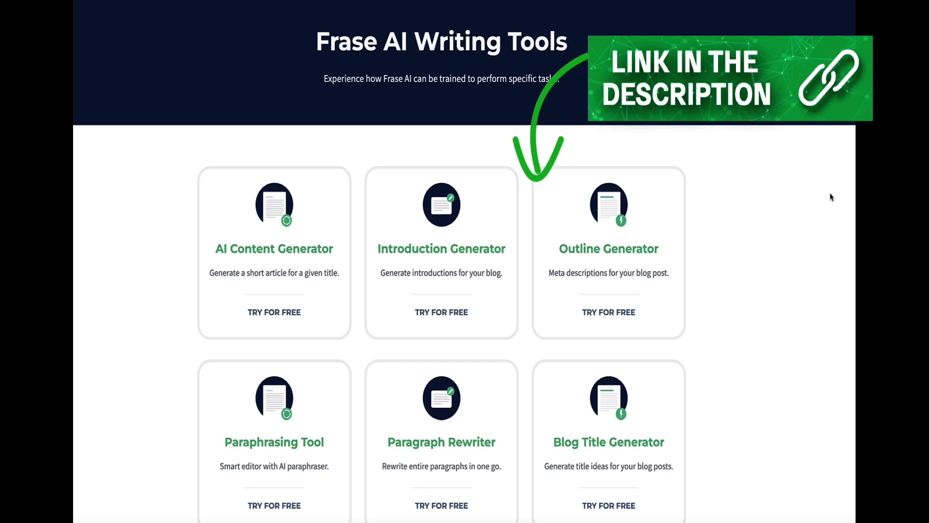
{"action": "scroll", "coordinate": [832, 197], "scroll_direction": "down", "scroll_amount": 1}
{"action": "scroll", "coordinate": [832, 197], "scroll_direction": "down", "scroll_amount": 2}
{"action": "scroll", "coordinate": [832, 197], "scroll_direction": "down", "scroll_amount": 1}
{"action": "scroll", "coordinate": [831, 197], "scroll_direction": "down", "scroll_amount": 2}
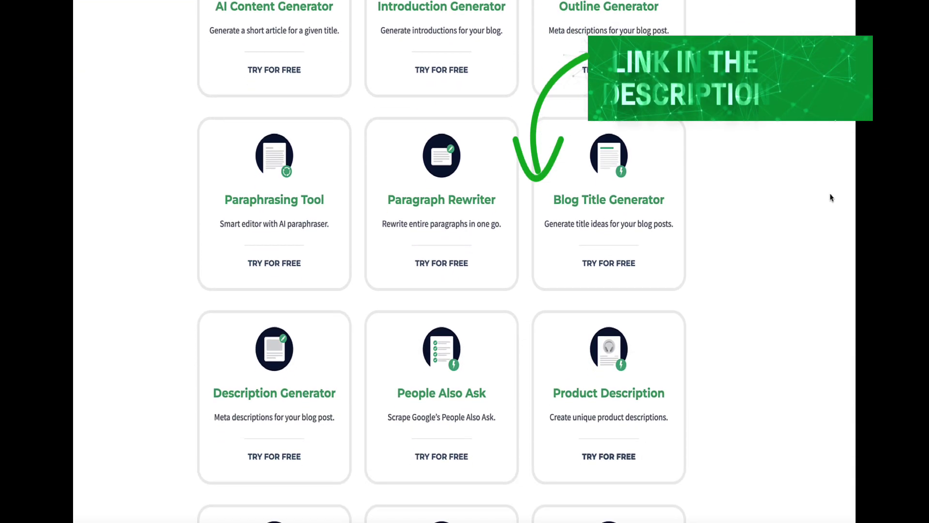
{"action": "scroll", "coordinate": [832, 197], "scroll_direction": "down", "scroll_amount": 2}
{"action": "scroll", "coordinate": [832, 197], "scroll_direction": "down", "scroll_amount": 3}
{"action": "scroll", "coordinate": [831, 197], "scroll_direction": "down", "scroll_amount": 3}
{"action": "scroll", "coordinate": [832, 197], "scroll_direction": "down", "scroll_amount": 1}
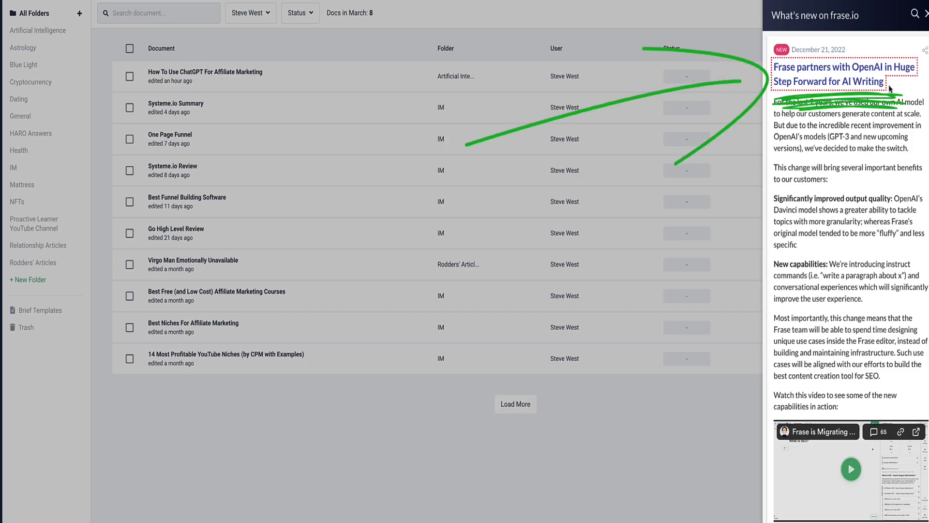
- Highlight the Frase partners with OpenAI headline in What's new, then deselect it
{"action": "left_click_drag", "start_coordinate": [886, 83], "coordinate": [769, 71]}
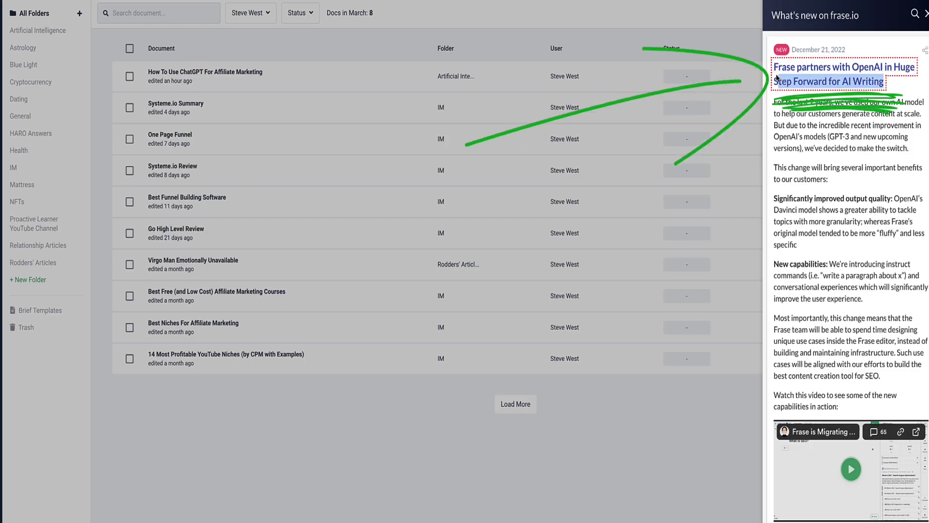
{"action": "left_click", "coordinate": [768, 113]}
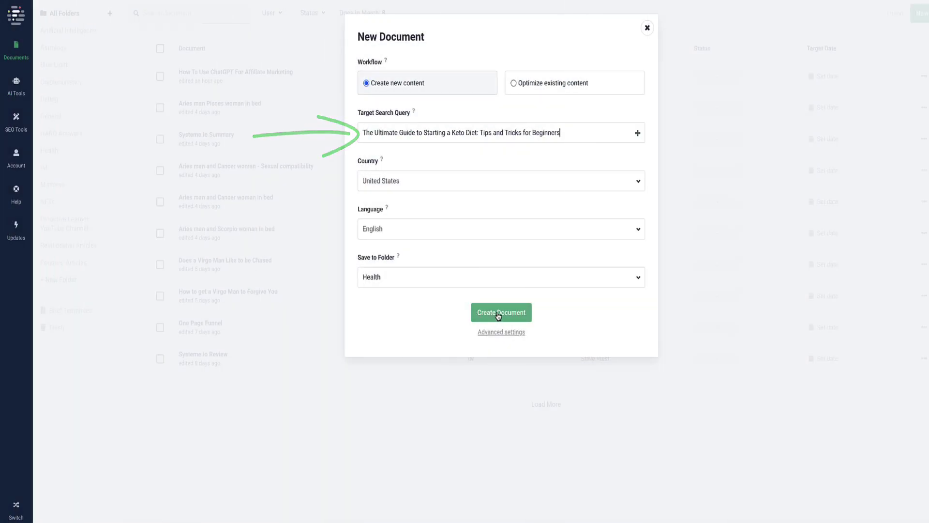
- Create the keto guide document and launch analysis of the top 20 Google results
{"action": "left_click", "coordinate": [500, 314]}
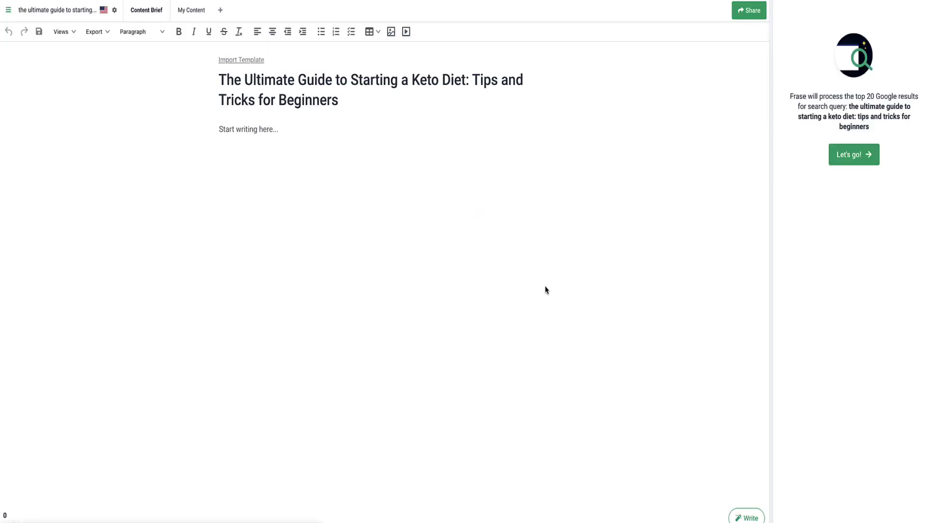
{"action": "left_click", "coordinate": [854, 154]}
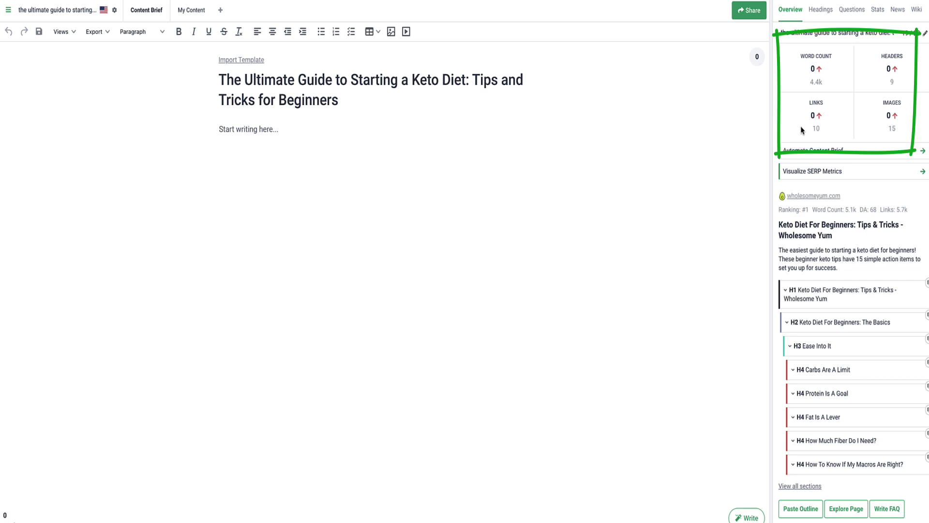
- Scroll through the Overview sidebar's top-ranking keto page outlines
{"action": "scroll", "coordinate": [804, 135], "scroll_direction": "down", "scroll_amount": 3}
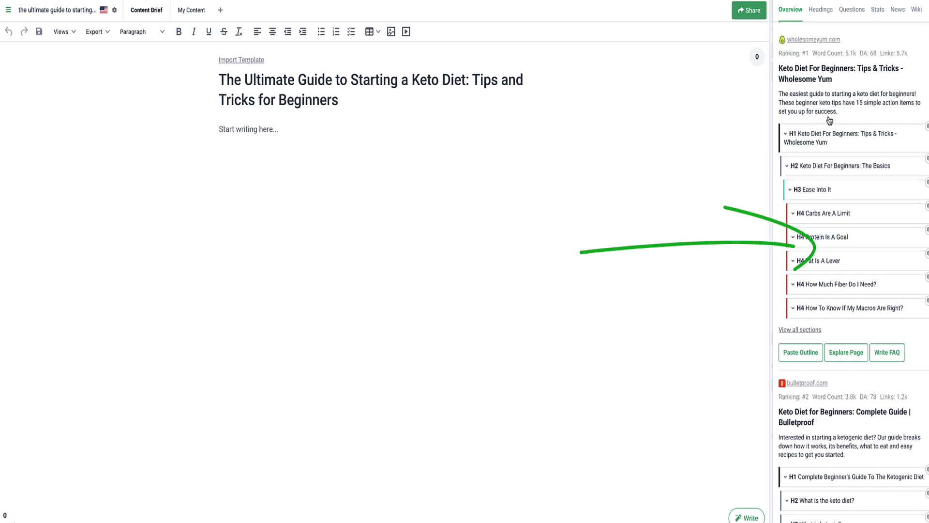
{"action": "scroll", "coordinate": [826, 129], "scroll_direction": "down", "scroll_amount": 1}
{"action": "scroll", "coordinate": [826, 130], "scroll_direction": "up", "scroll_amount": 2}
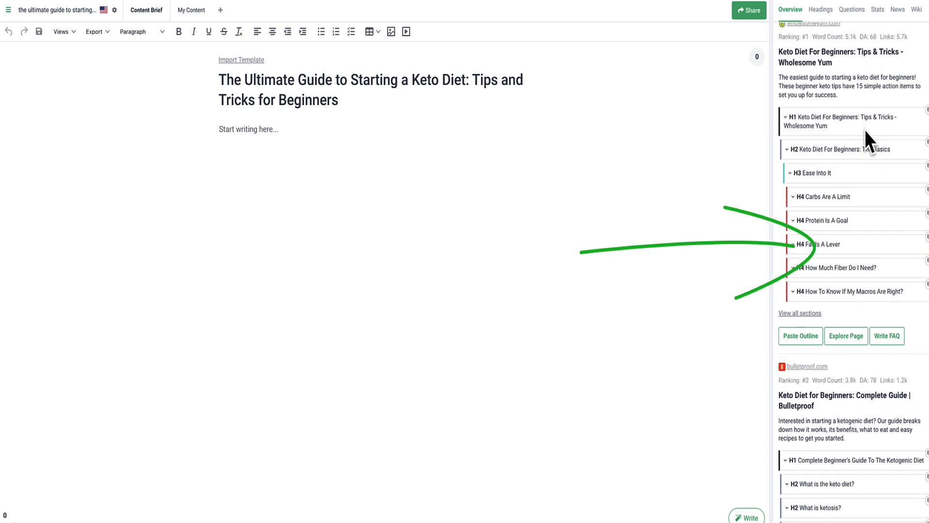
{"action": "scroll", "coordinate": [857, 138], "scroll_direction": "up", "scroll_amount": 1}
{"action": "scroll", "coordinate": [825, 99], "scroll_direction": "down", "scroll_amount": 1}
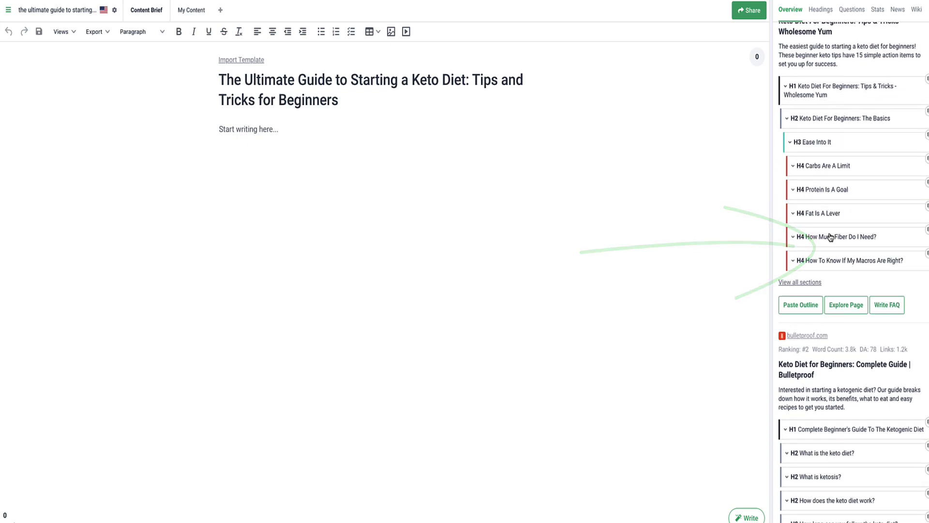
{"action": "scroll", "coordinate": [842, 271], "scroll_direction": "down", "scroll_amount": 2}
{"action": "scroll", "coordinate": [832, 305], "scroll_direction": "down", "scroll_amount": 2}
{"action": "scroll", "coordinate": [827, 303], "scroll_direction": "up", "scroll_amount": 4}
{"action": "scroll", "coordinate": [827, 301], "scroll_direction": "down", "scroll_amount": 5}
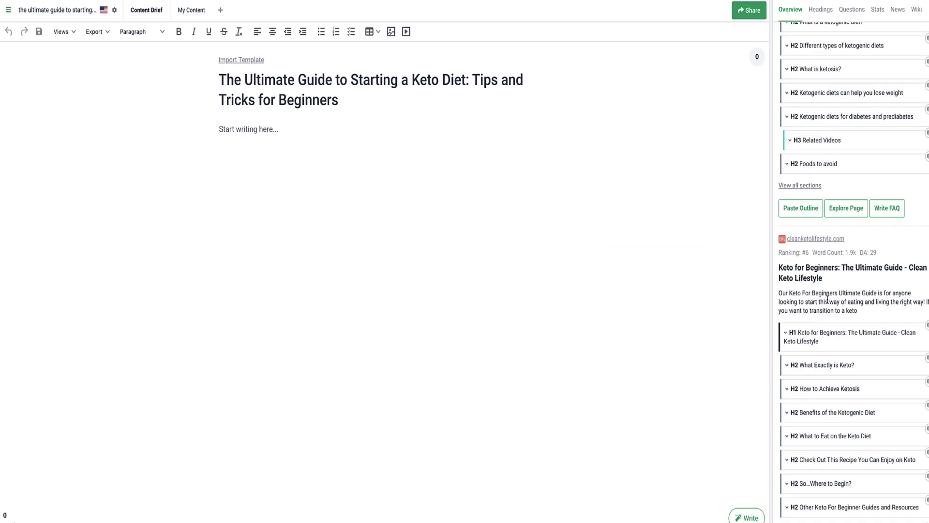
{"action": "scroll", "coordinate": [829, 301], "scroll_direction": "up", "scroll_amount": 3}
{"action": "scroll", "coordinate": [828, 299], "scroll_direction": "up", "scroll_amount": 3}
{"action": "scroll", "coordinate": [821, 216], "scroll_direction": "down", "scroll_amount": 1}
{"action": "scroll", "coordinate": [852, 208], "scroll_direction": "down", "scroll_amount": 1}
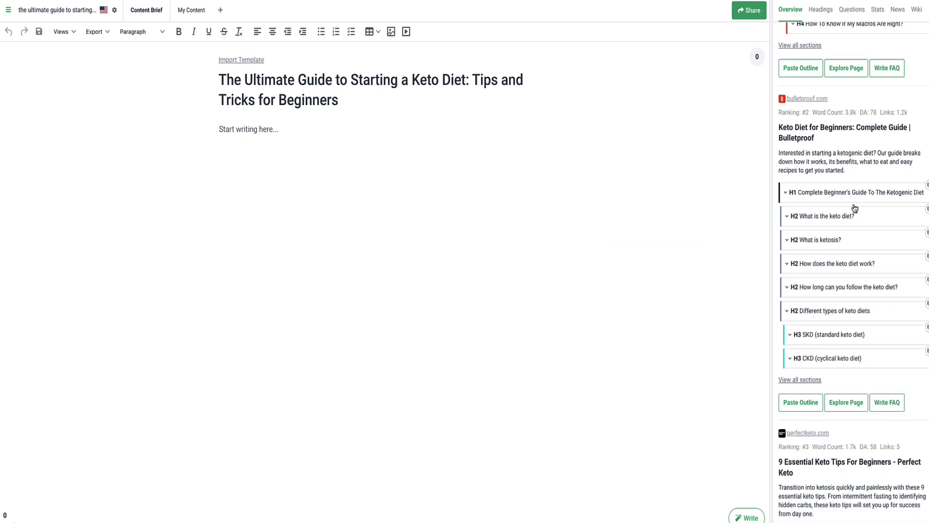
{"action": "scroll", "coordinate": [812, 216], "scroll_direction": "down", "scroll_amount": 1}
- Expand and collapse the Bulletproof H1 section, then expand Wholesome Yum's H1 text
{"action": "left_click", "coordinate": [893, 167]}
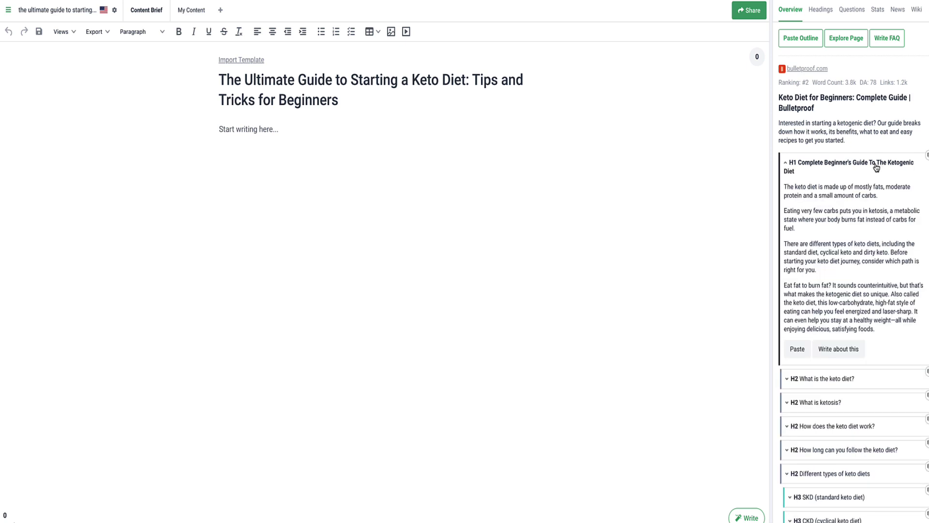
{"action": "scroll", "coordinate": [869, 194], "scroll_direction": "down", "scroll_amount": 1}
{"action": "scroll", "coordinate": [815, 218], "scroll_direction": "up", "scroll_amount": 1}
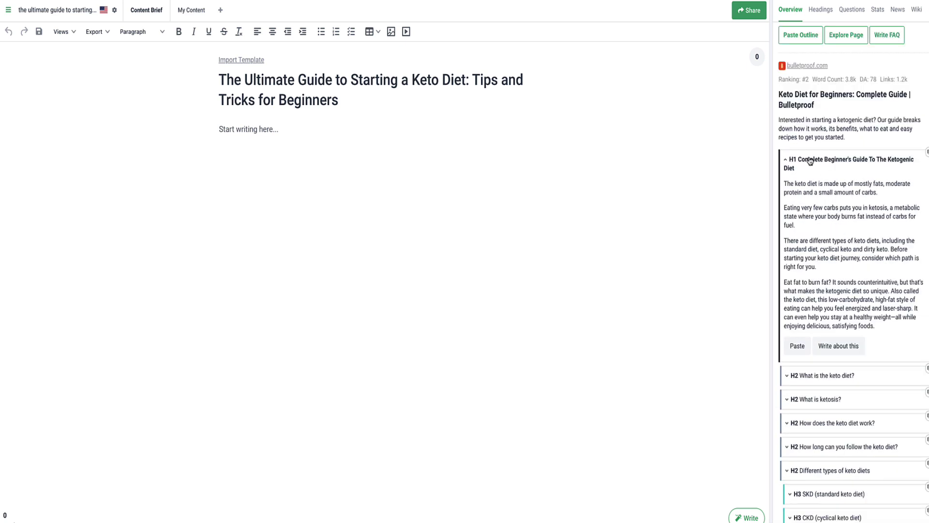
{"action": "left_click", "coordinate": [810, 161]}
{"action": "scroll", "coordinate": [859, 167], "scroll_direction": "up", "scroll_amount": 7}
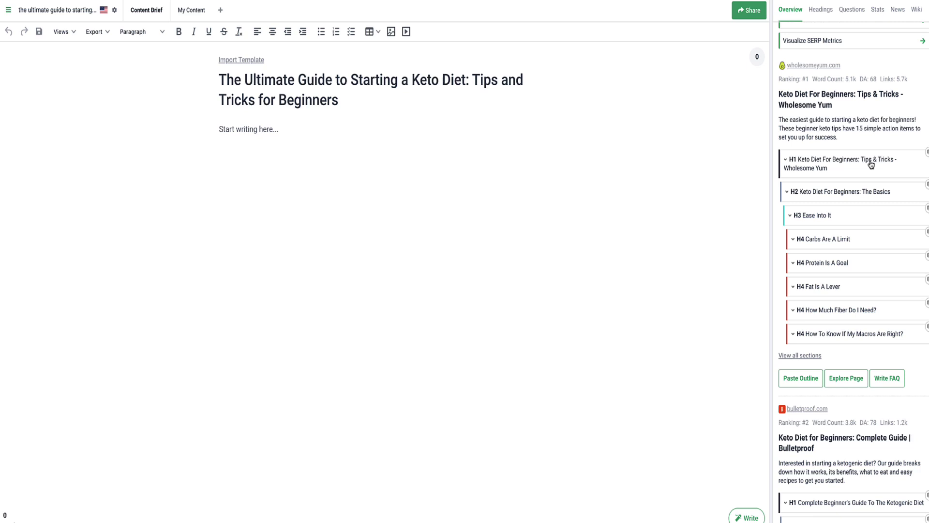
{"action": "left_click", "coordinate": [870, 164]}
{"action": "scroll", "coordinate": [849, 218], "scroll_direction": "down", "scroll_amount": 1}
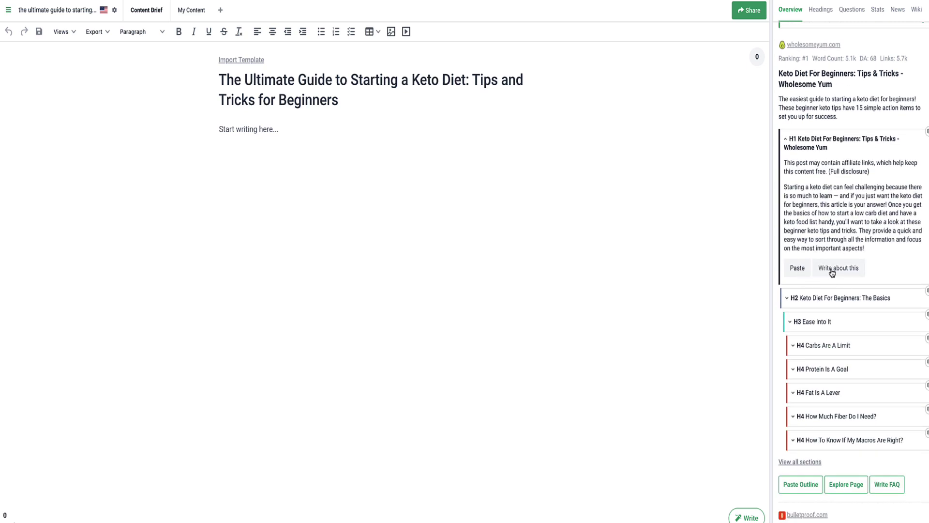
- Insert AI-written paragraphs about the Wholesome Yum section into the article, then bring up the outline tools
{"action": "left_click", "coordinate": [832, 269]}
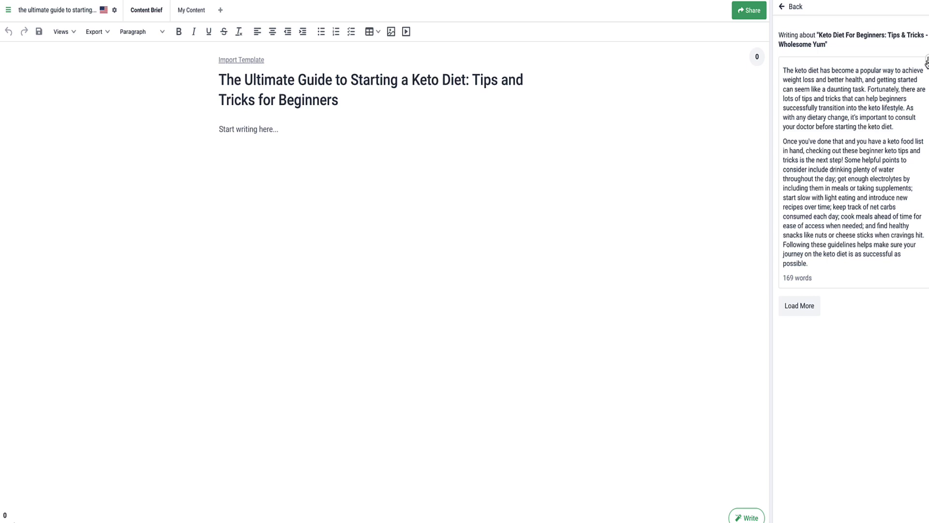
{"action": "left_click", "coordinate": [927, 61]}
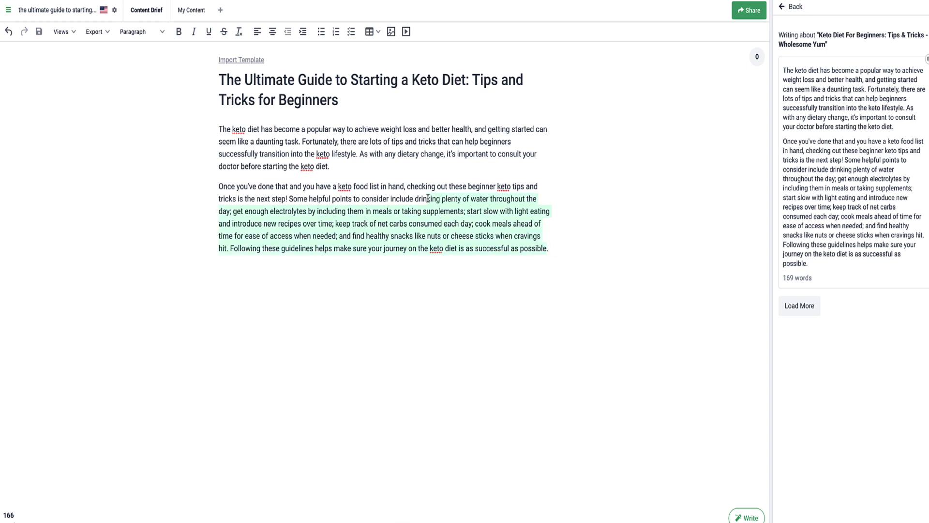
{"action": "left_click", "coordinate": [910, 49]}
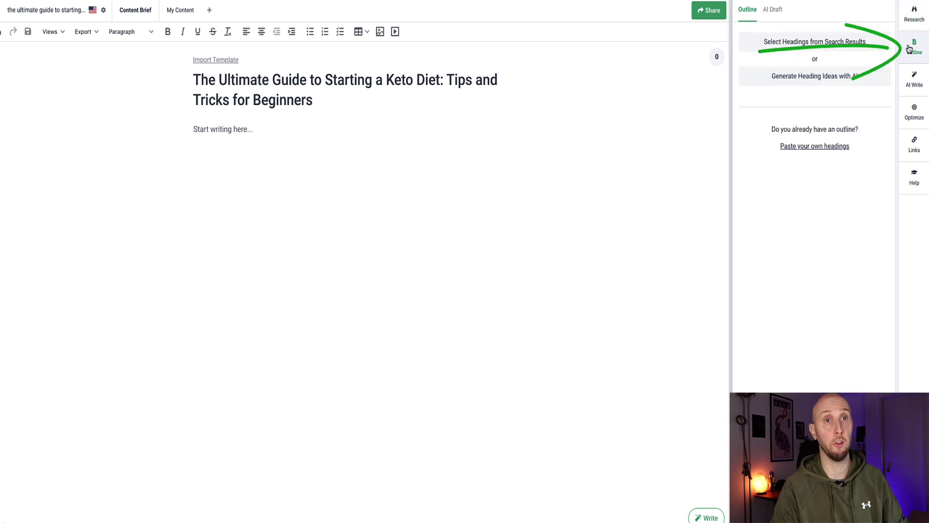
- Browse the competitor headings from search results for the outline
{"action": "left_click", "coordinate": [780, 45]}
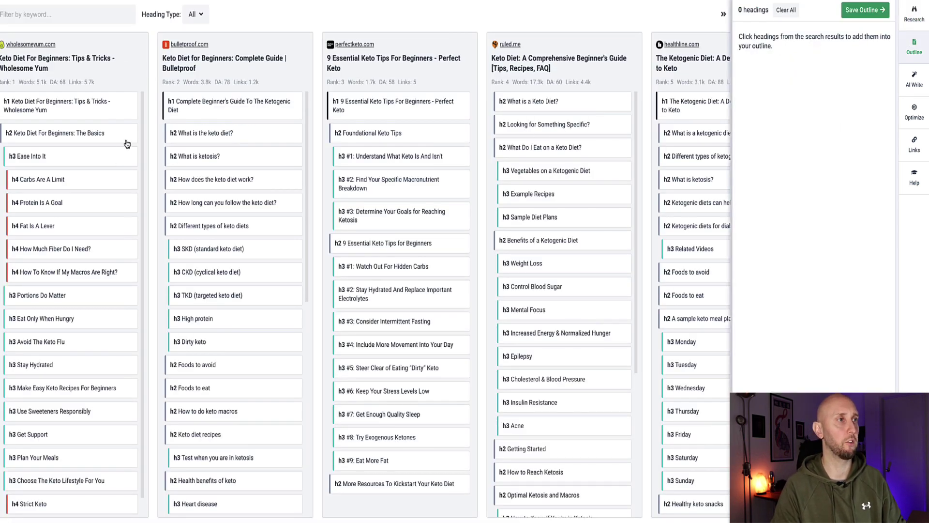
{"action": "scroll", "coordinate": [116, 128], "scroll_direction": "down", "scroll_amount": 1}
{"action": "scroll", "coordinate": [112, 133], "scroll_direction": "up", "scroll_amount": 1}
{"action": "scroll", "coordinate": [233, 140], "scroll_direction": "down", "scroll_amount": 2}
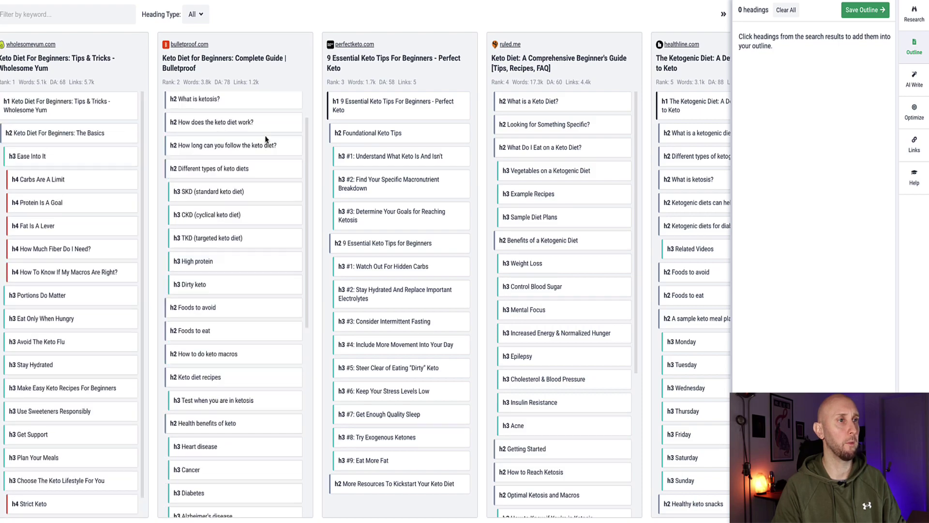
{"action": "scroll", "coordinate": [271, 143], "scroll_direction": "up", "scroll_amount": 2}
{"action": "scroll", "coordinate": [413, 151], "scroll_direction": "right", "scroll_amount": 10}
{"action": "scroll", "coordinate": [413, 151], "scroll_direction": "right", "scroll_amount": 5}
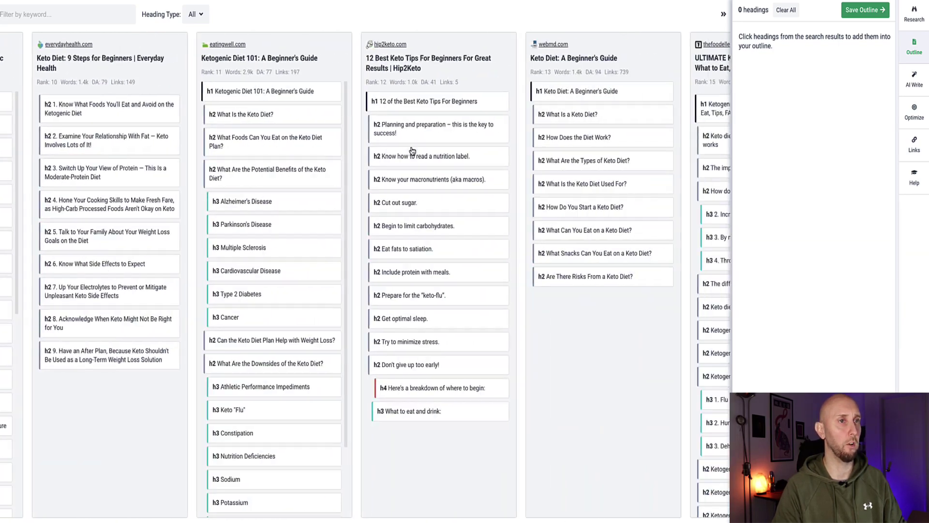
{"action": "scroll", "coordinate": [412, 151], "scroll_direction": "right", "scroll_amount": 5}
{"action": "scroll", "coordinate": [413, 151], "scroll_direction": "left", "scroll_amount": 15}
{"action": "scroll", "coordinate": [412, 151], "scroll_direction": "left", "scroll_amount": 5}
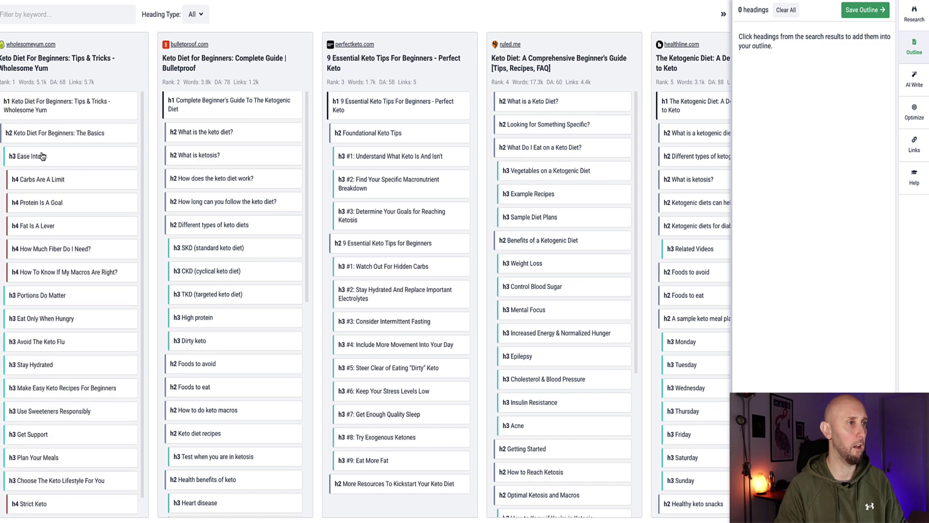
- Add six headings, The Basics through Foods to avoid, and select them in the article
{"action": "left_click", "coordinate": [32, 133]}
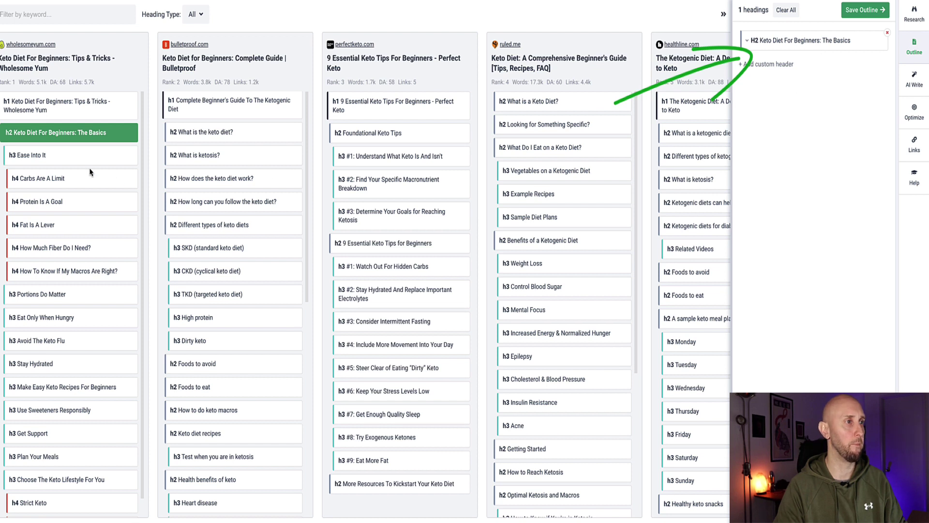
{"action": "left_click", "coordinate": [76, 156]}
{"action": "left_click", "coordinate": [74, 177]}
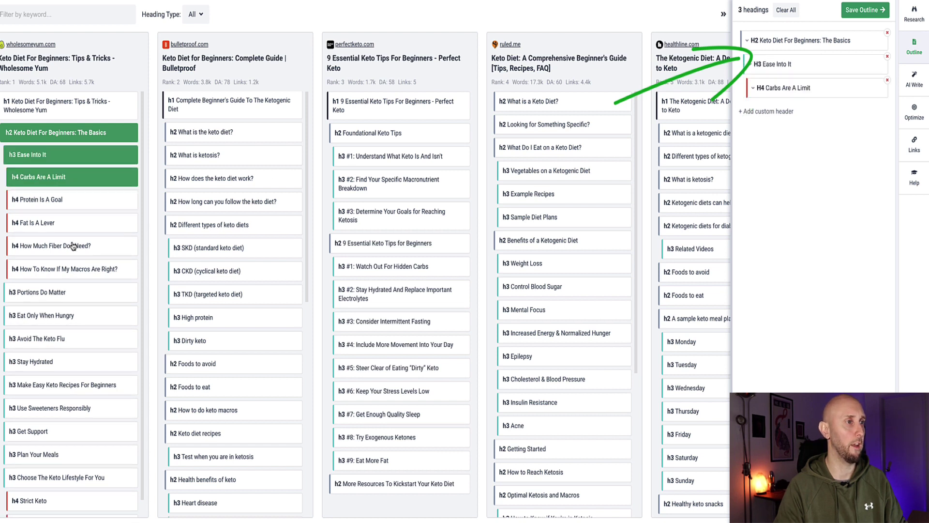
{"action": "left_click", "coordinate": [47, 319]}
{"action": "left_click", "coordinate": [204, 342]}
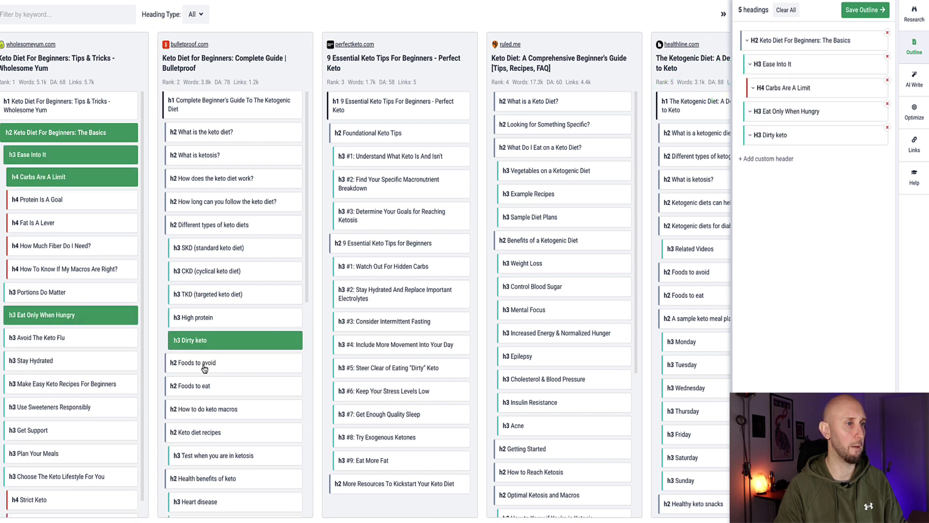
{"action": "left_click", "coordinate": [207, 365]}
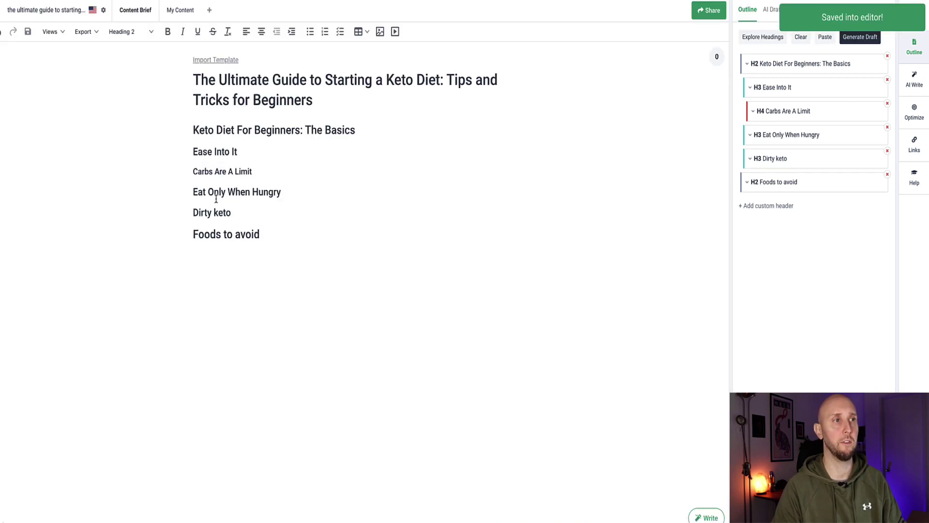
{"action": "left_click_drag", "start_coordinate": [280, 239], "coordinate": [149, 109]}
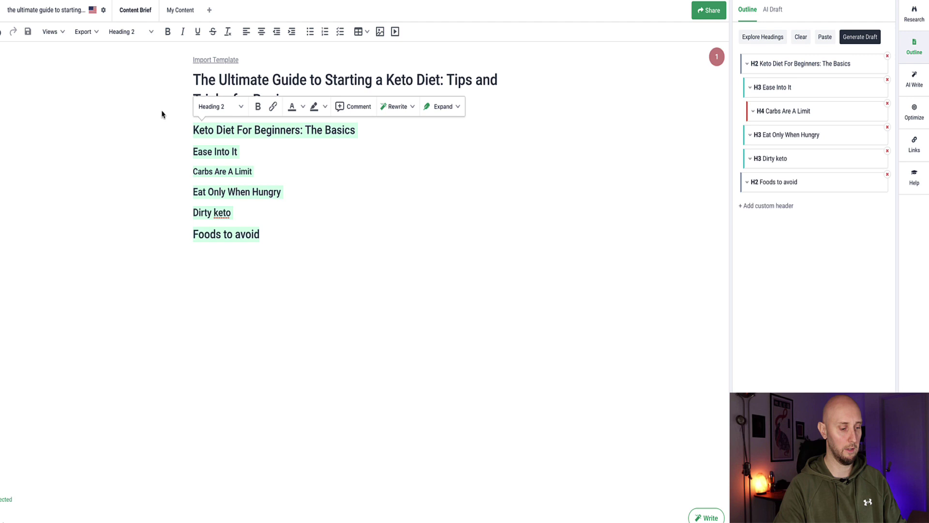
- Replace the picked headings with an AI-generated 19-heading outline starting 'What is the Keto Diet?'
{"action": "key", "text": "BackSpace"}
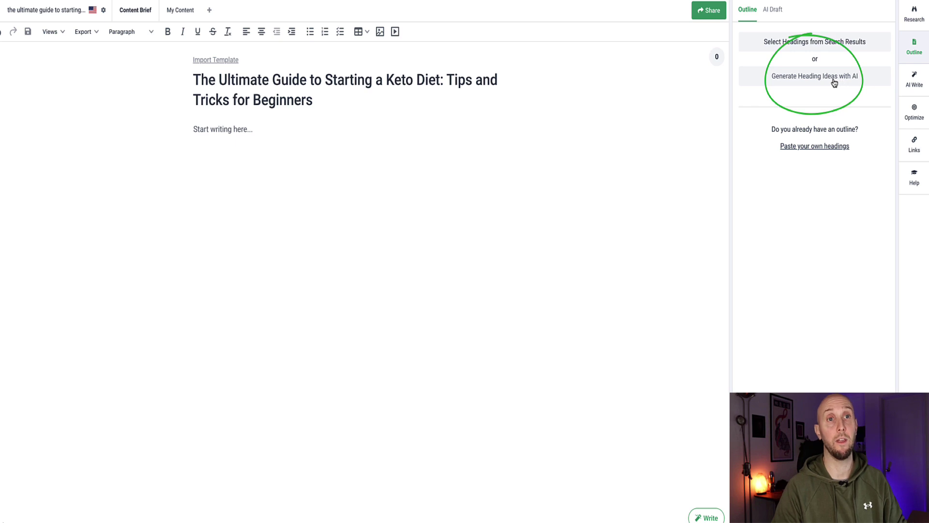
{"action": "left_click", "coordinate": [836, 83]}
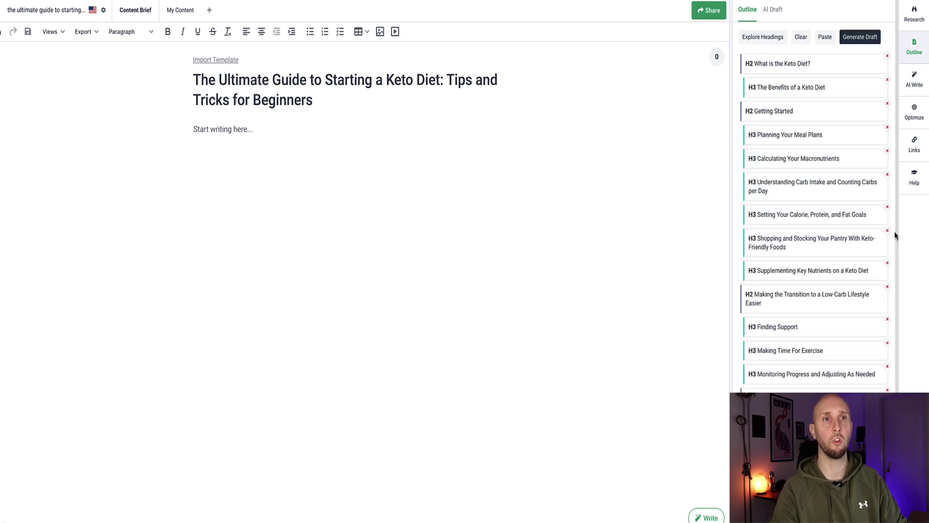
{"action": "scroll", "coordinate": [840, 155], "scroll_direction": "down", "scroll_amount": 3}
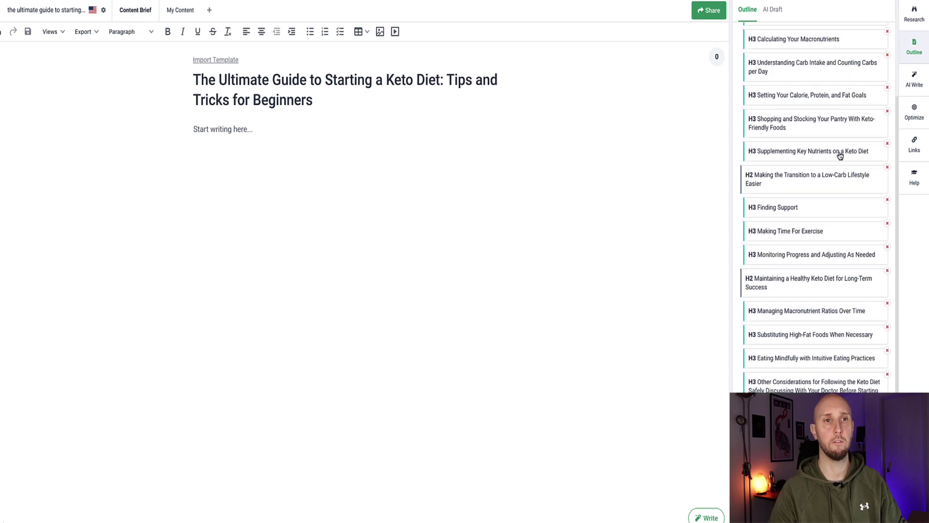
{"action": "scroll", "coordinate": [840, 155], "scroll_direction": "up", "scroll_amount": 3}
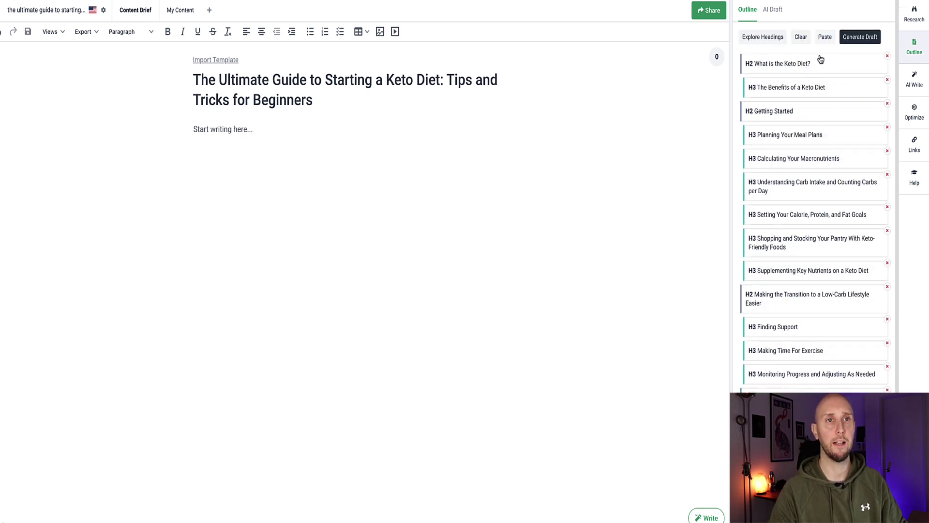
{"action": "left_click", "coordinate": [825, 36]}
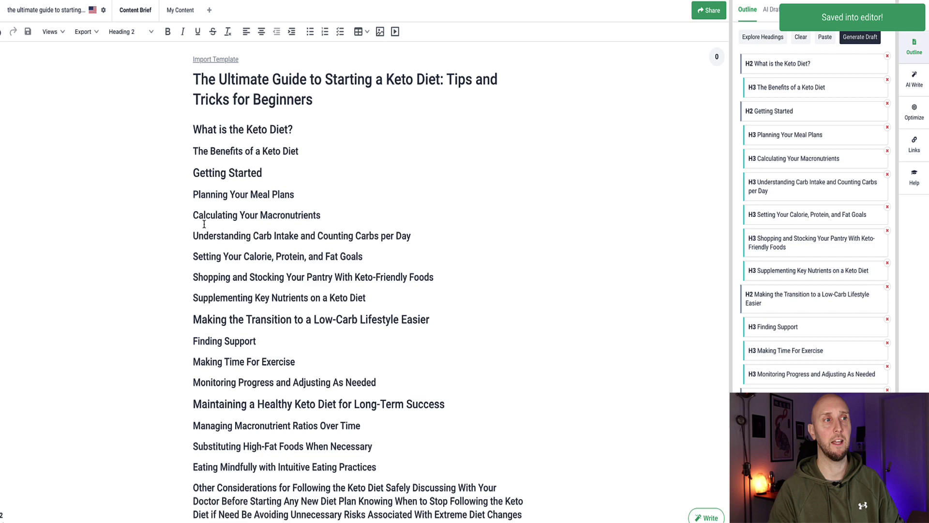
{"action": "scroll", "coordinate": [207, 218], "scroll_direction": "down", "scroll_amount": 3}
{"action": "scroll", "coordinate": [207, 222], "scroll_direction": "up", "scroll_amount": 3}
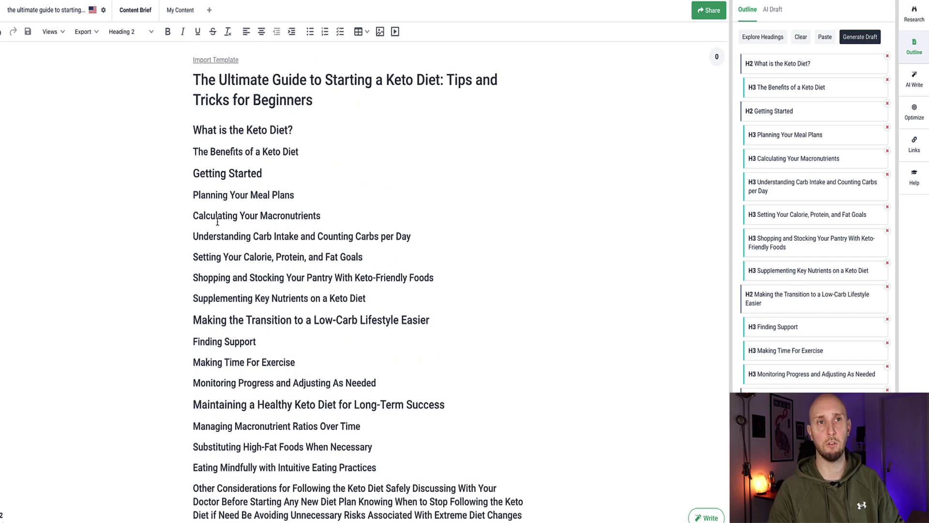
{"action": "left_click", "coordinate": [860, 36]}
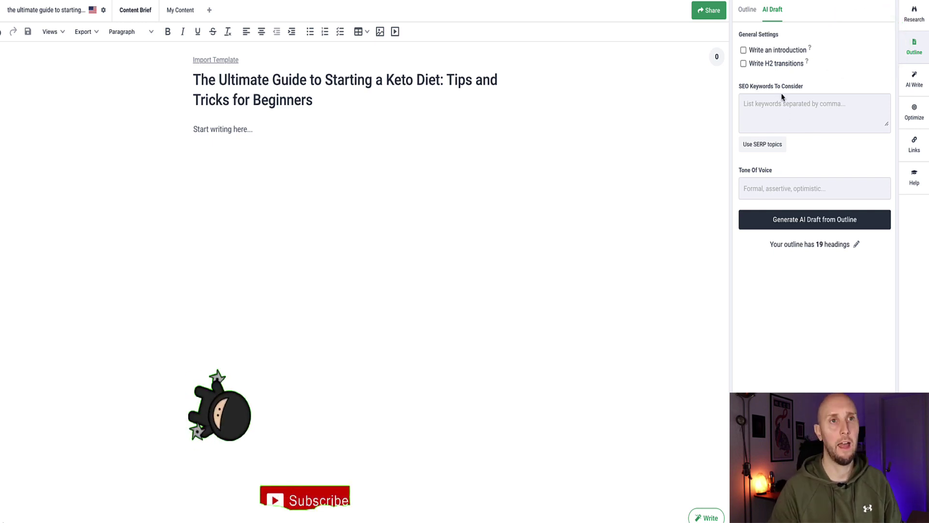
- Generate the AI draft with an introduction, H2 transitions and a 'conversational, friendly, witty' tone
{"action": "left_click", "coordinate": [745, 51]}
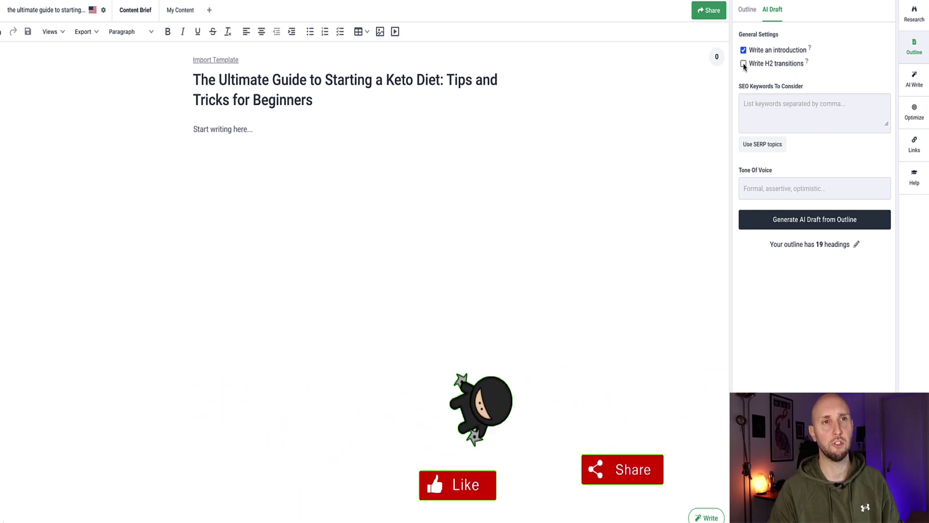
{"action": "left_click", "coordinate": [754, 64]}
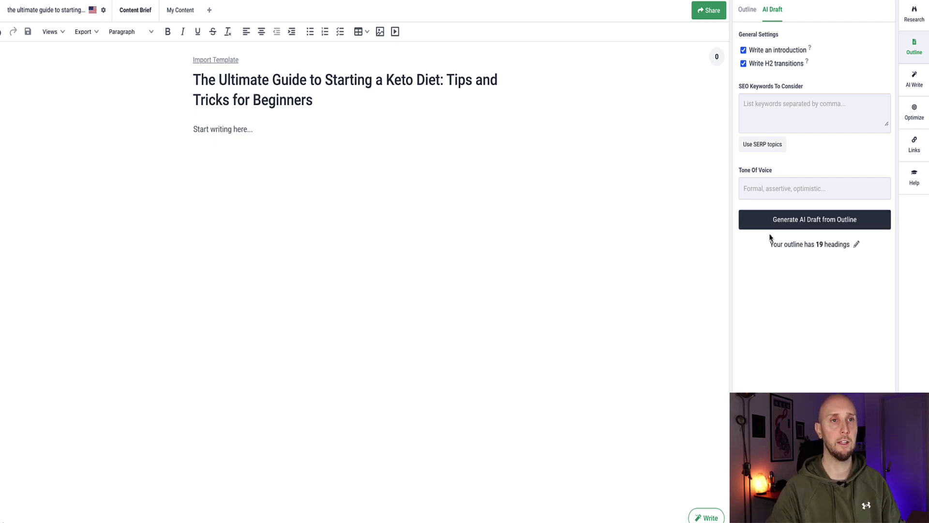
{"action": "left_click", "coordinate": [772, 105]}
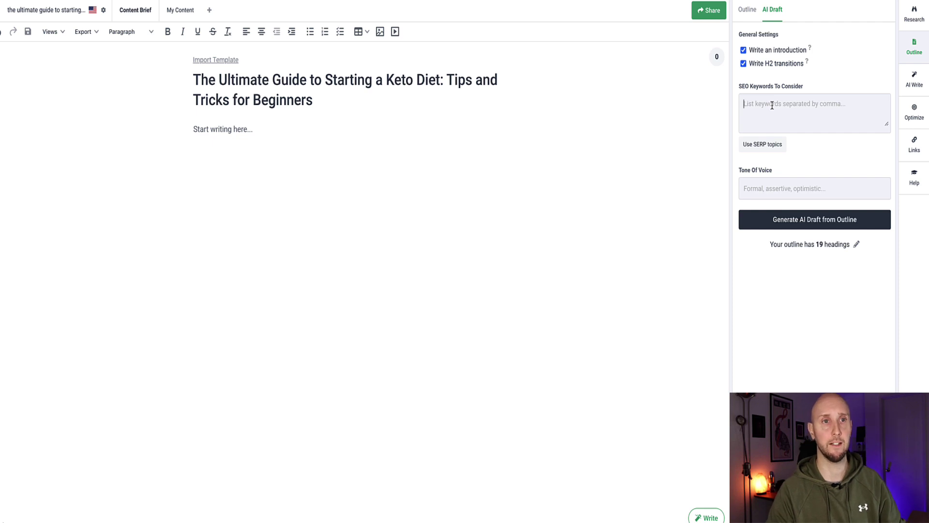
{"action": "left_click", "coordinate": [757, 188]}
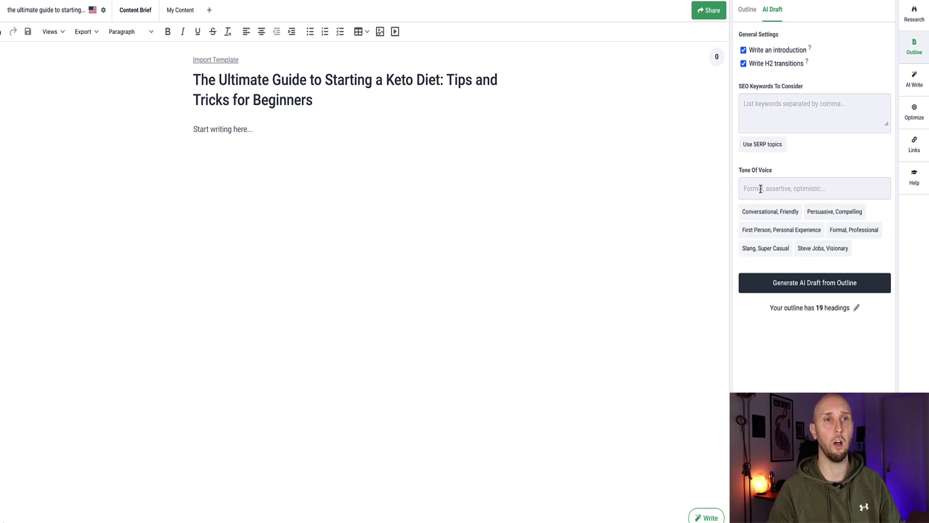
{"action": "left_click", "coordinate": [764, 213]}
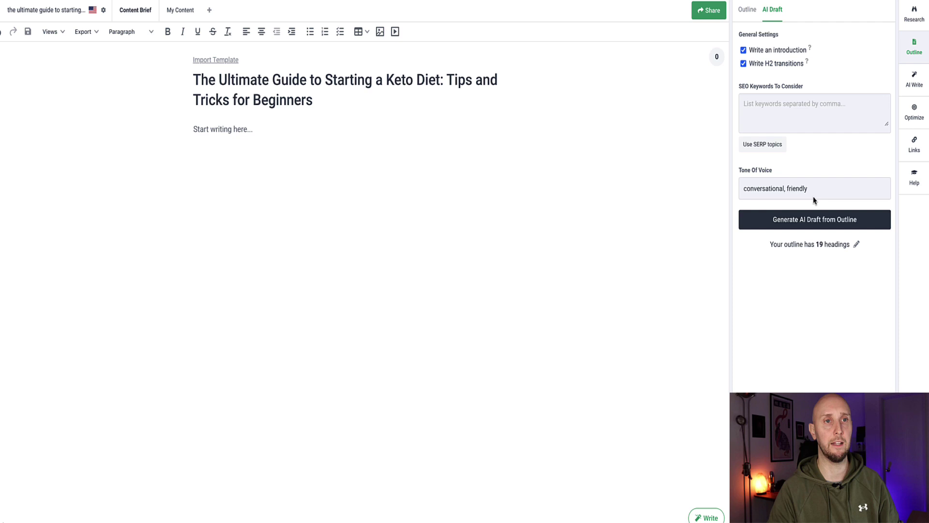
{"action": "left_click", "coordinate": [833, 189]}
{"action": "type", "text": ", w"}
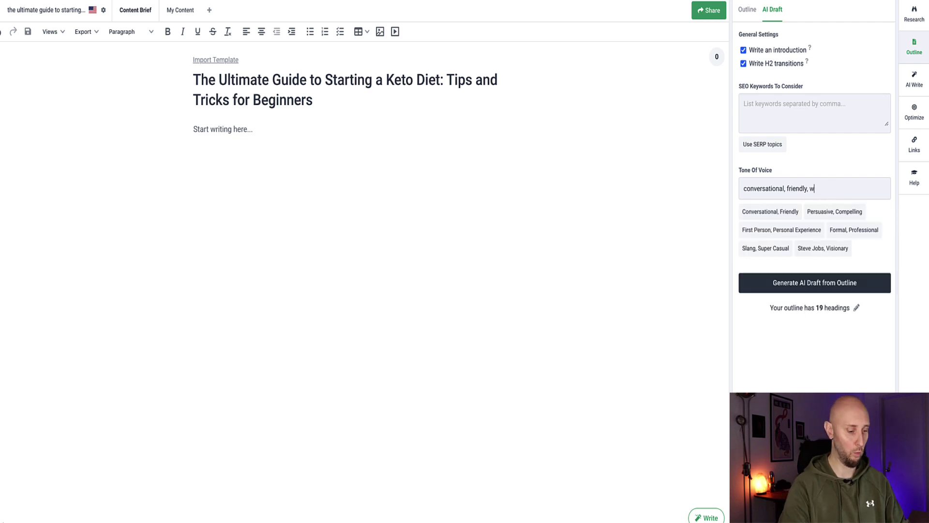
{"action": "type", "text": "itty"}
{"action": "left_click", "coordinate": [774, 290]}
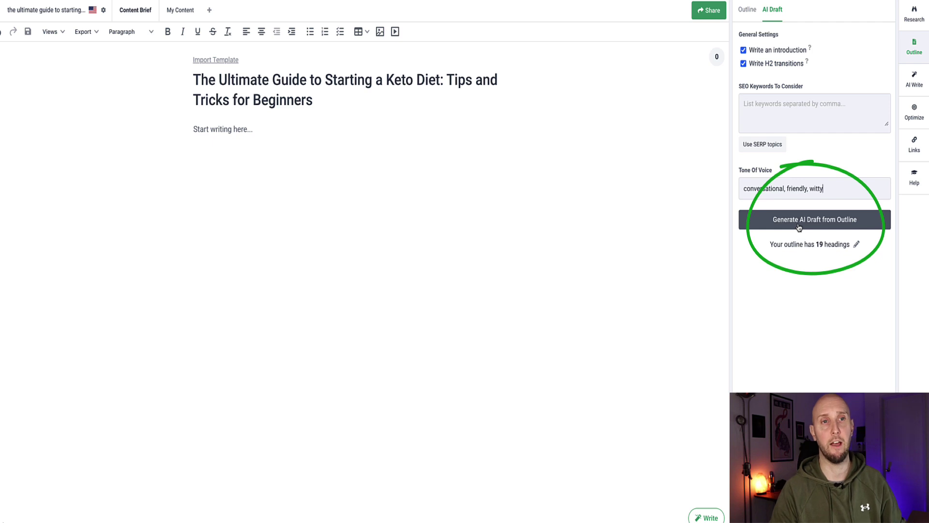
{"action": "left_click", "coordinate": [794, 224]}
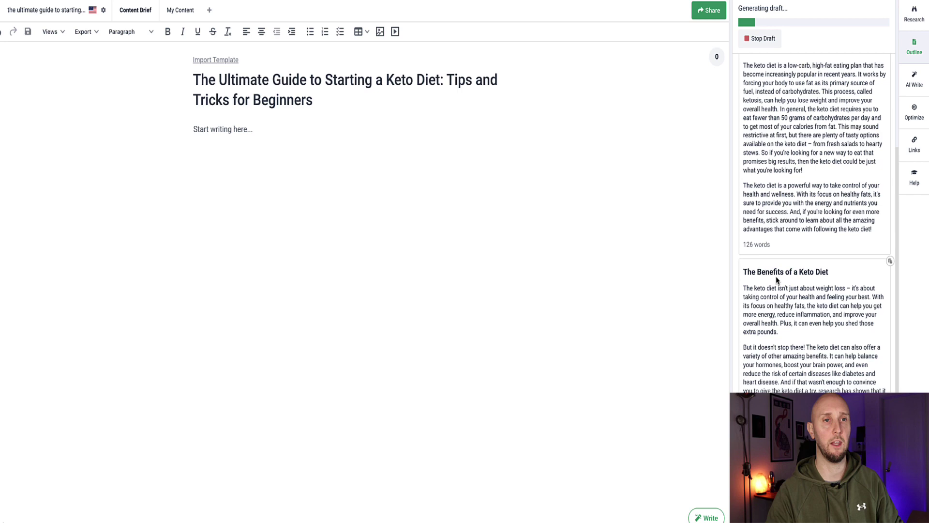
- Save the generated draft, with Getting Started and meal-planning sections, into the keto guide
{"action": "scroll", "coordinate": [777, 276], "scroll_direction": "up", "scroll_amount": 1}
{"action": "scroll", "coordinate": [804, 221], "scroll_direction": "down", "scroll_amount": 1}
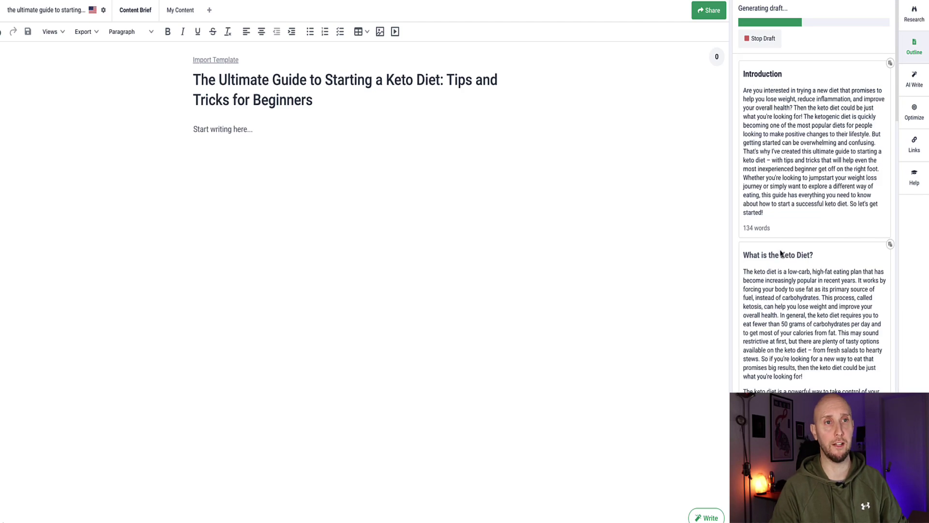
{"action": "left_click", "coordinate": [890, 64]}
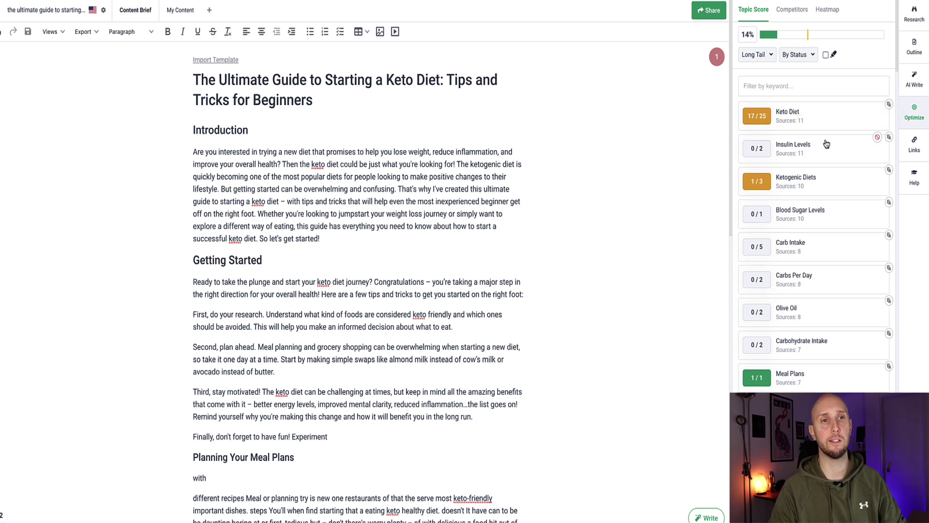
{"action": "scroll", "coordinate": [827, 144], "scroll_direction": "down", "scroll_amount": 3}
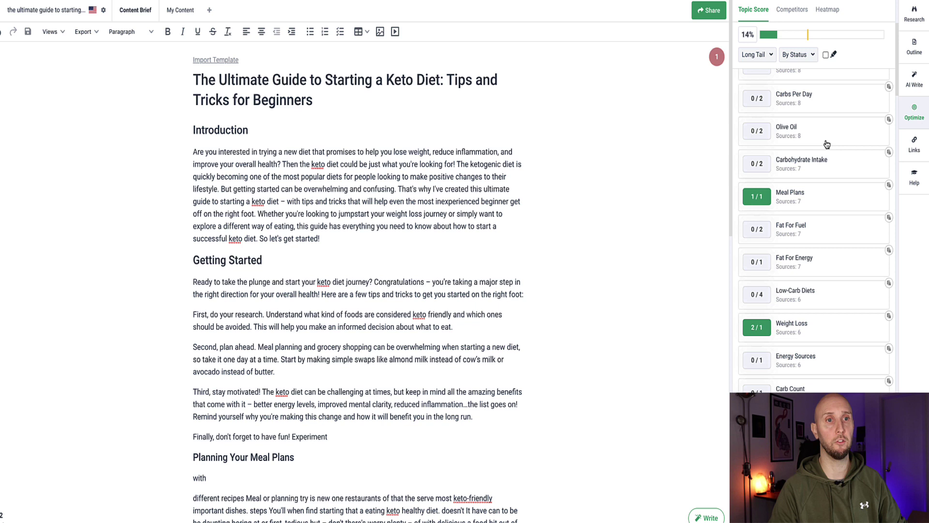
{"action": "scroll", "coordinate": [827, 143], "scroll_direction": "down", "scroll_amount": 2}
{"action": "scroll", "coordinate": [828, 143], "scroll_direction": "down", "scroll_amount": 3}
{"action": "scroll", "coordinate": [828, 143], "scroll_direction": "down", "scroll_amount": 1}
{"action": "scroll", "coordinate": [828, 143], "scroll_direction": "up", "scroll_amount": 10}
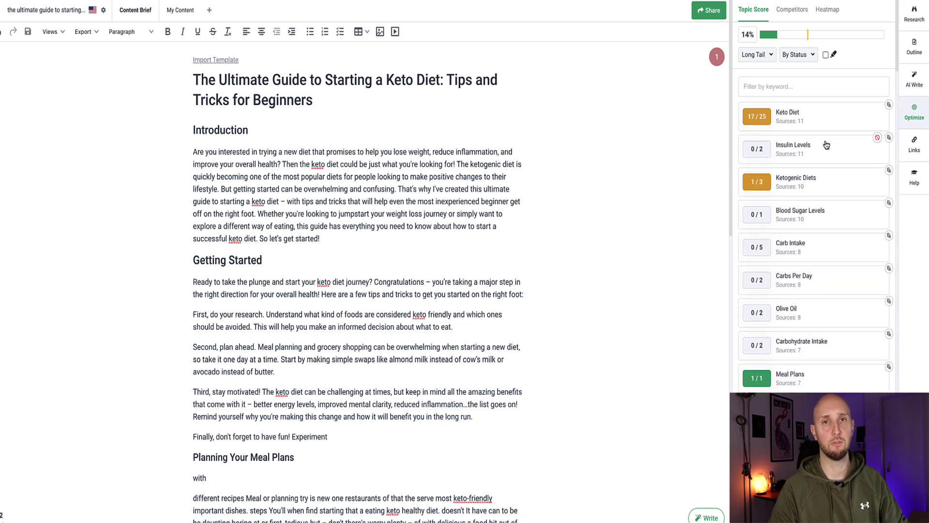
{"action": "scroll", "coordinate": [828, 144], "scroll_direction": "down", "scroll_amount": 3}
{"action": "scroll", "coordinate": [828, 144], "scroll_direction": "down", "scroll_amount": 2}
{"action": "scroll", "coordinate": [828, 144], "scroll_direction": "down", "scroll_amount": 3}
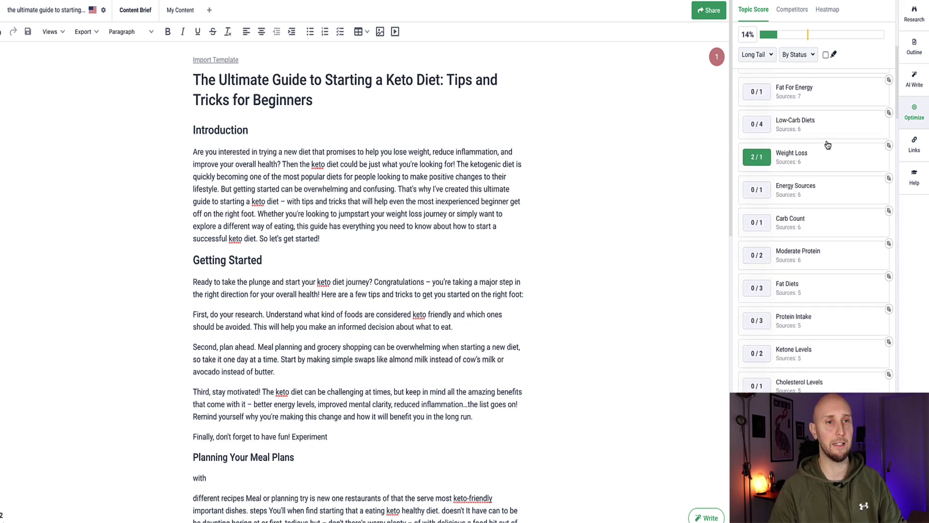
{"action": "scroll", "coordinate": [829, 145], "scroll_direction": "down", "scroll_amount": 1}
{"action": "scroll", "coordinate": [828, 145], "scroll_direction": "down", "scroll_amount": 3}
{"action": "scroll", "coordinate": [828, 145], "scroll_direction": "down", "scroll_amount": 1}
{"action": "scroll", "coordinate": [828, 145], "scroll_direction": "down", "scroll_amount": 2}
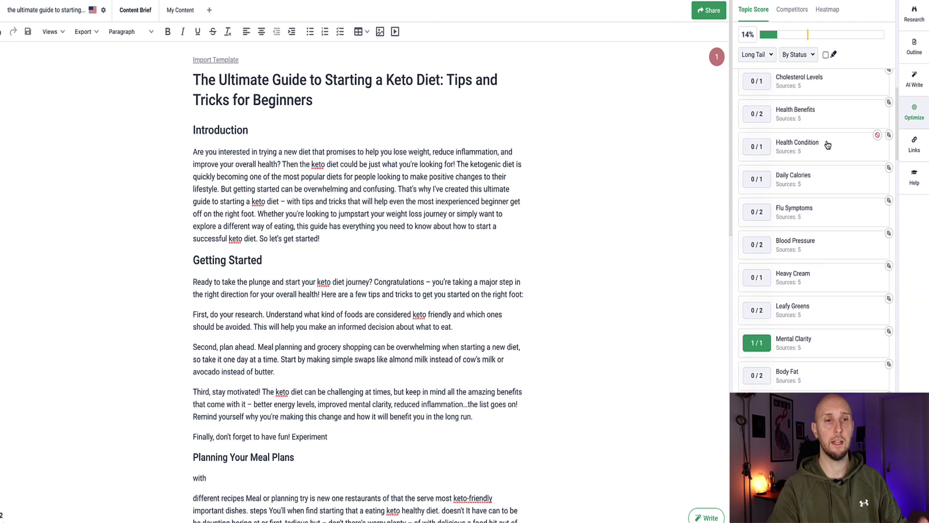
{"action": "scroll", "coordinate": [828, 144], "scroll_direction": "down", "scroll_amount": 1}
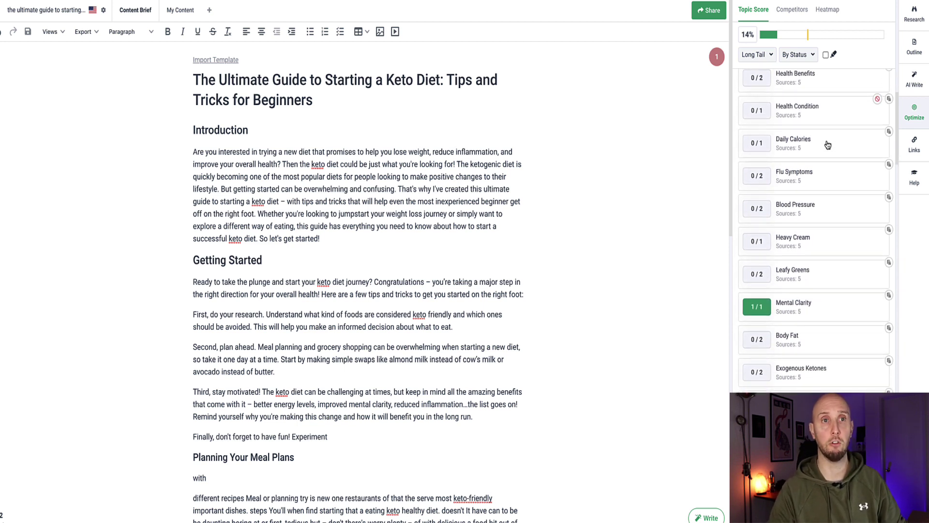
{"action": "scroll", "coordinate": [828, 144], "scroll_direction": "down", "scroll_amount": 2}
{"action": "scroll", "coordinate": [828, 145], "scroll_direction": "down", "scroll_amount": 1}
{"action": "scroll", "coordinate": [828, 145], "scroll_direction": "down", "scroll_amount": 1}
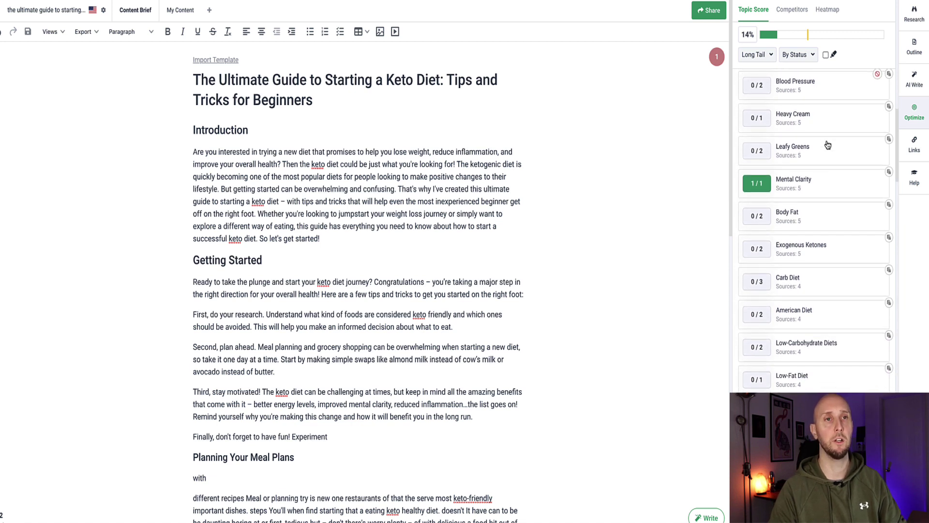
{"action": "scroll", "coordinate": [828, 145], "scroll_direction": "down", "scroll_amount": 1}
{"action": "scroll", "coordinate": [828, 145], "scroll_direction": "down", "scroll_amount": 2}
{"action": "scroll", "coordinate": [827, 145], "scroll_direction": "down", "scroll_amount": 2}
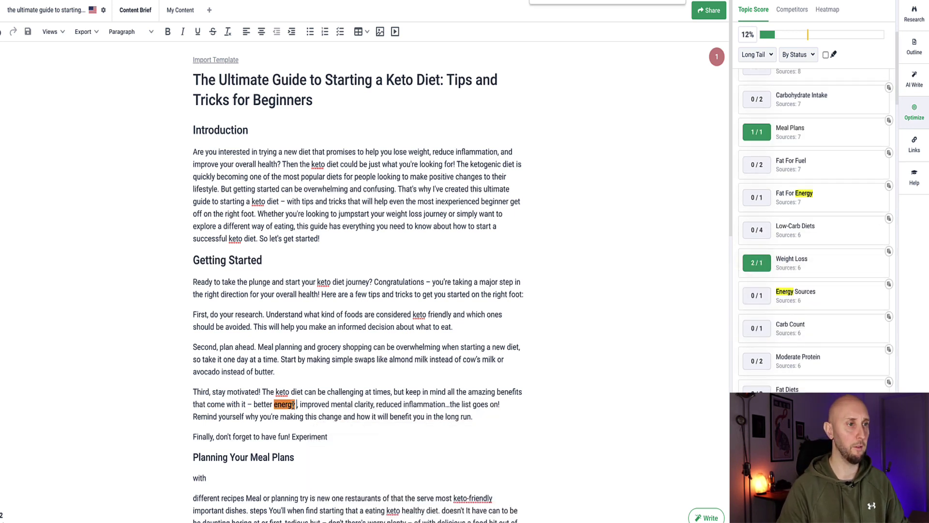
- Change 'better energy' to 'better energy sources' and scroll the Topic Score list back up
{"action": "type", "text": "sources"}
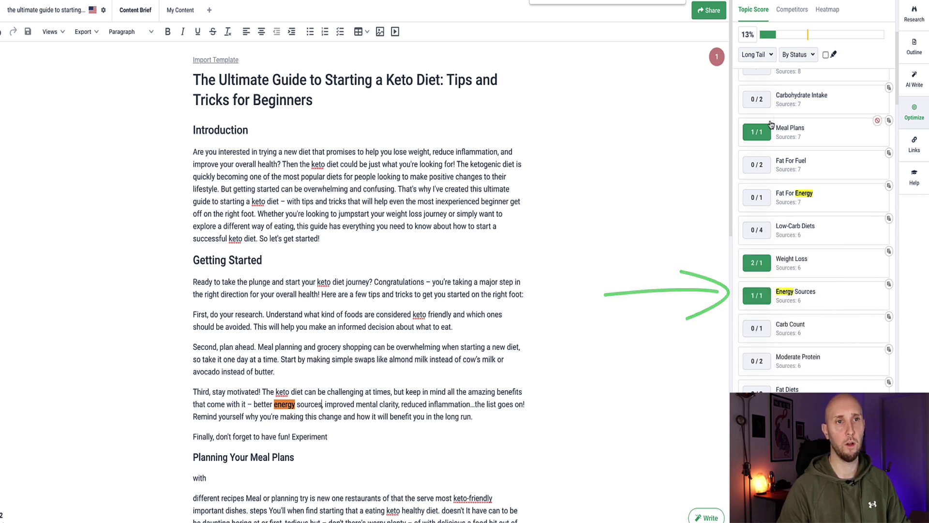
{"action": "scroll", "coordinate": [775, 145], "scroll_direction": "up", "scroll_amount": 3}
{"action": "scroll", "coordinate": [771, 130], "scroll_direction": "up", "scroll_amount": 2}
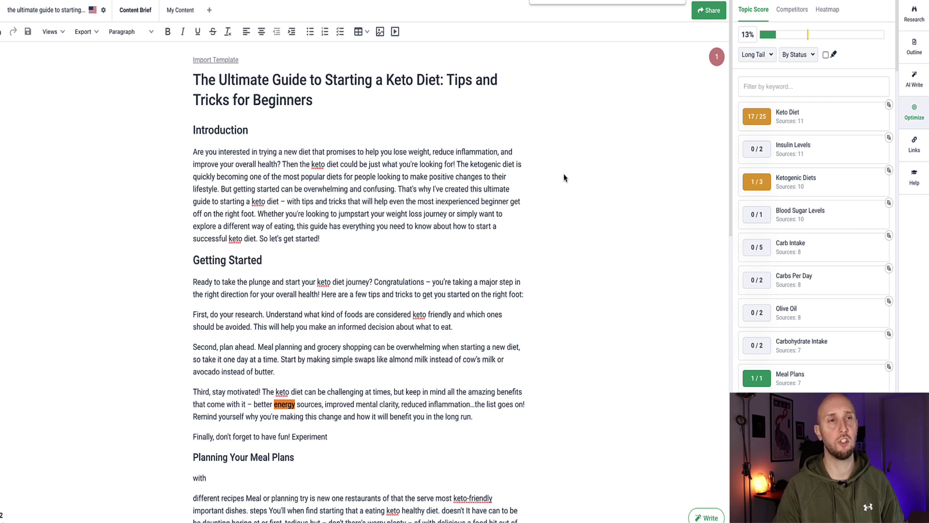
- Review the unoriginal findings and select the flagged text under The Benefits of a Keto Diet
{"action": "left_click", "coordinate": [717, 57]}
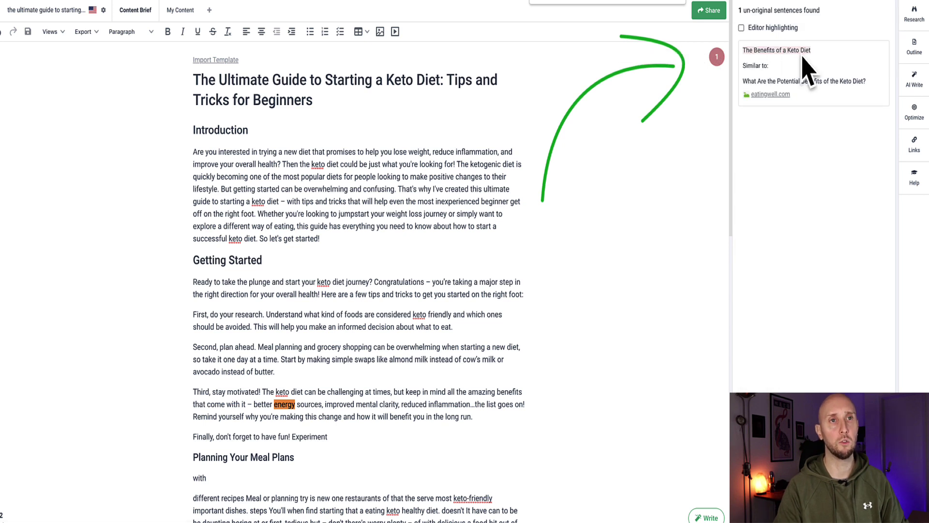
{"action": "left_click", "coordinate": [777, 51]}
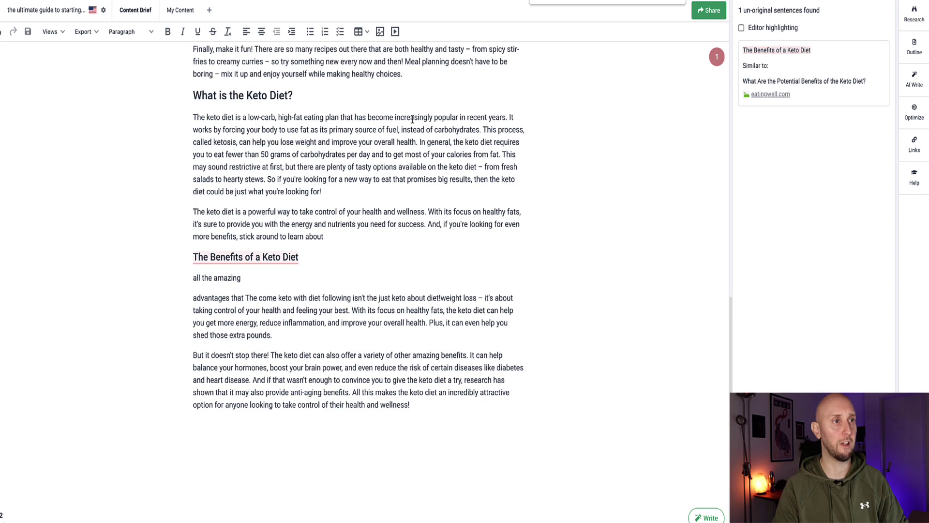
{"action": "left_click", "coordinate": [238, 256]}
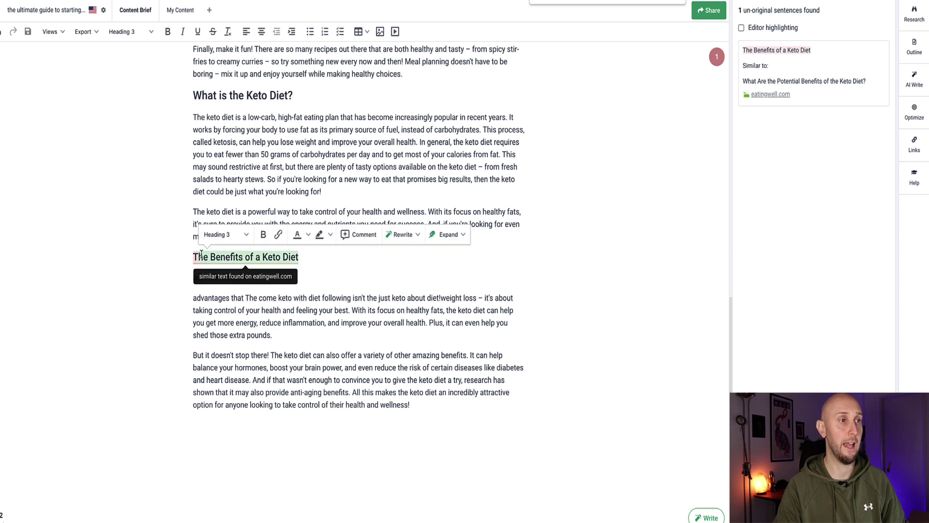
{"action": "left_click", "coordinate": [205, 310]}
{"action": "left_click_drag", "start_coordinate": [206, 310], "coordinate": [197, 296]}
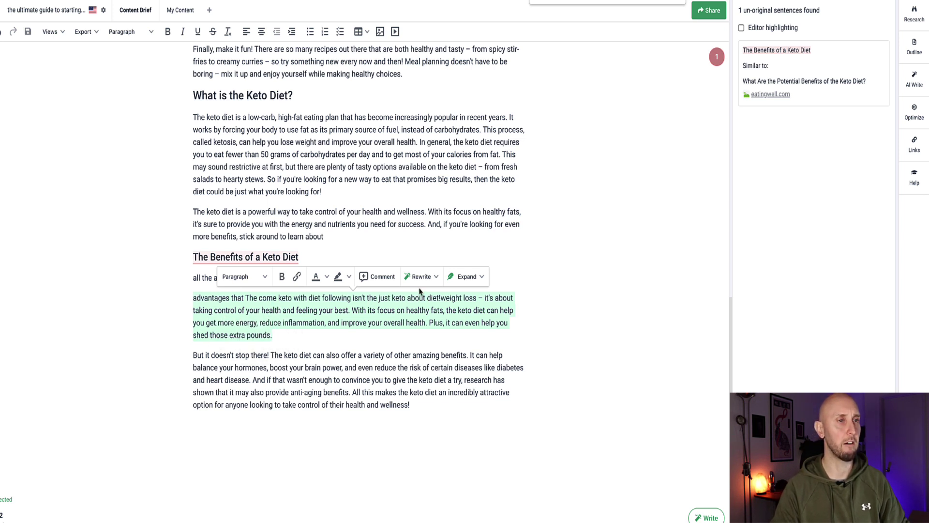
- Rewrite the flagged benefits text sentence by sentence, accepting the suggested rewrites
{"action": "left_click", "coordinate": [433, 278]}
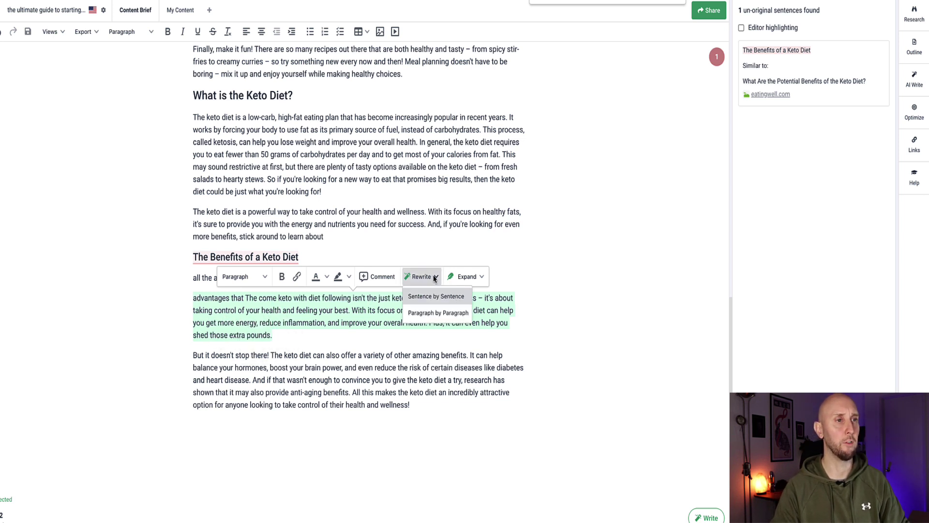
{"action": "left_click", "coordinate": [423, 299]}
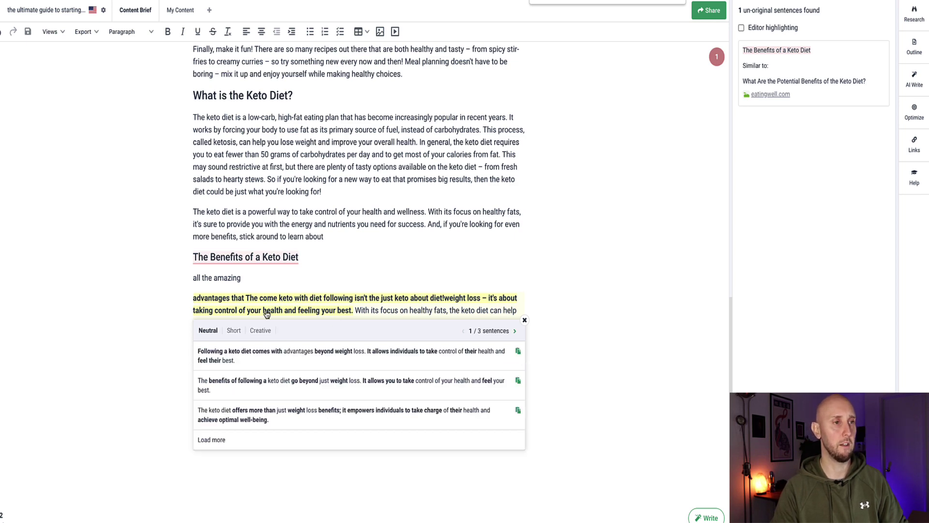
{"action": "scroll", "coordinate": [286, 367], "scroll_direction": "up", "scroll_amount": 2}
{"action": "scroll", "coordinate": [290, 373], "scroll_direction": "down", "scroll_amount": 2}
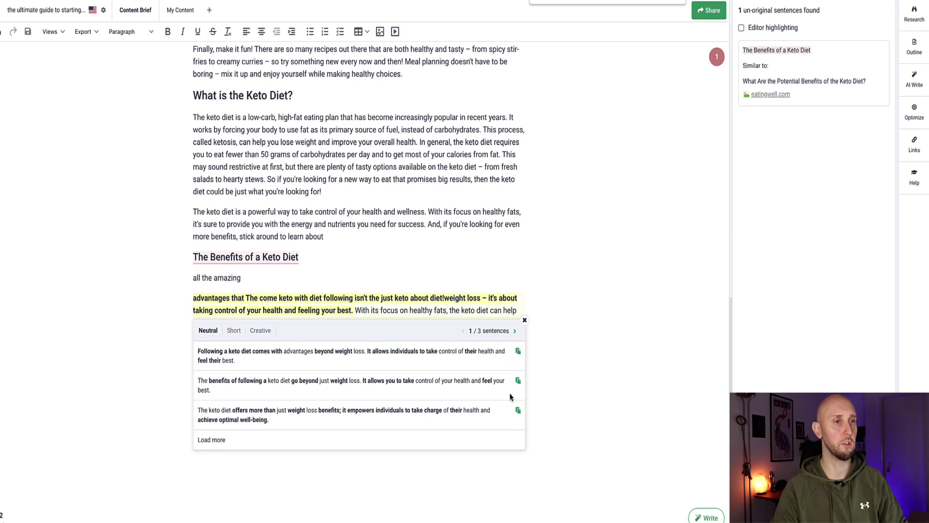
{"action": "left_click", "coordinate": [518, 381]}
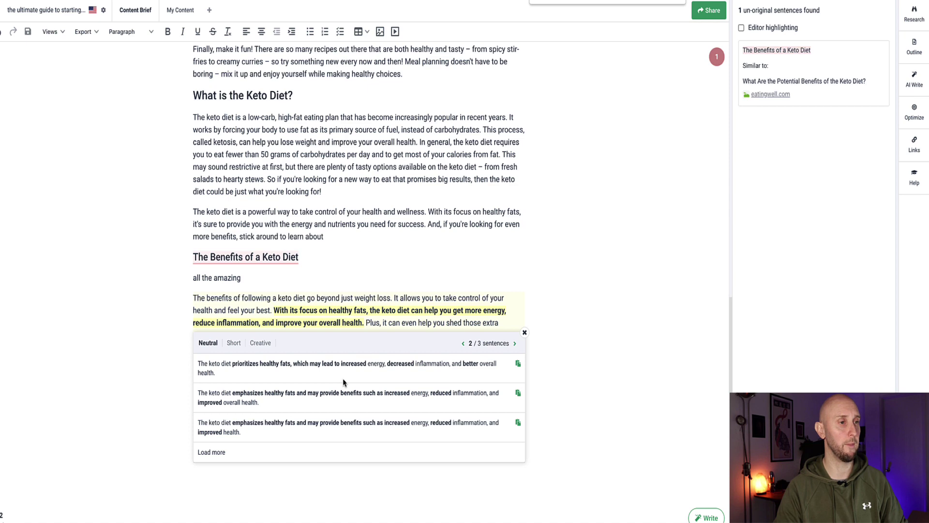
{"action": "left_click", "coordinate": [518, 423]}
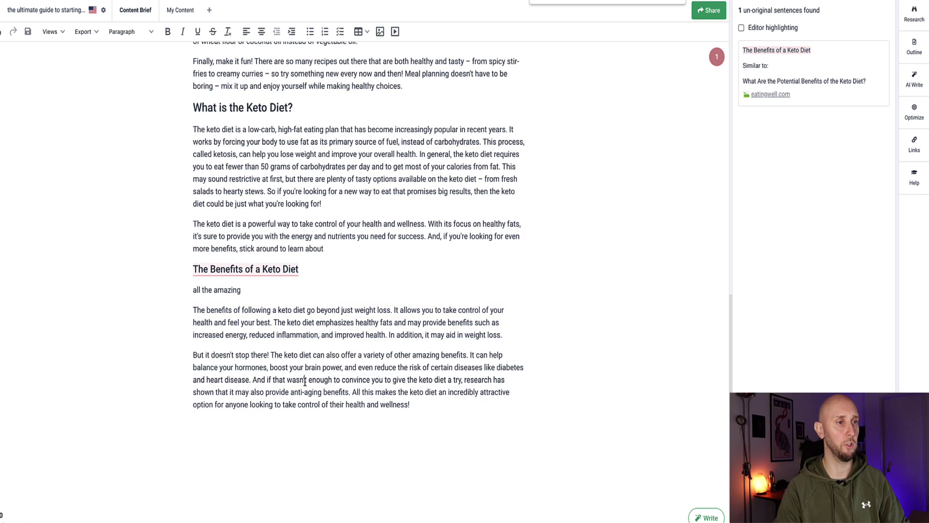
- Request a paragraph-by-paragraph rewrite of the still-flagged paragraph
{"action": "triple_click", "coordinate": [305, 381]}
{"action": "left_click", "coordinate": [416, 334]}
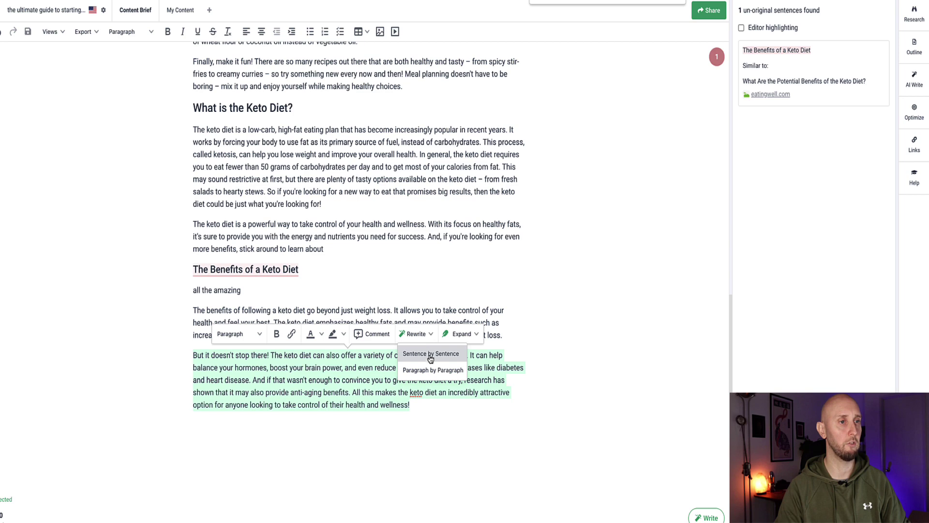
{"action": "left_click", "coordinate": [424, 370]}
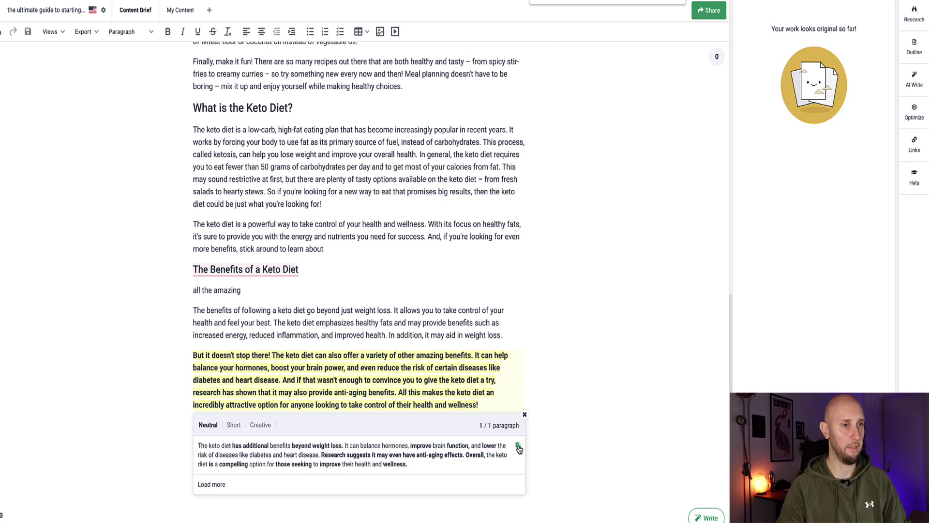
- Swap in the reworded paragraph and paste the weight-loss prompt under Benefit #1
{"action": "left_click", "coordinate": [519, 446]}
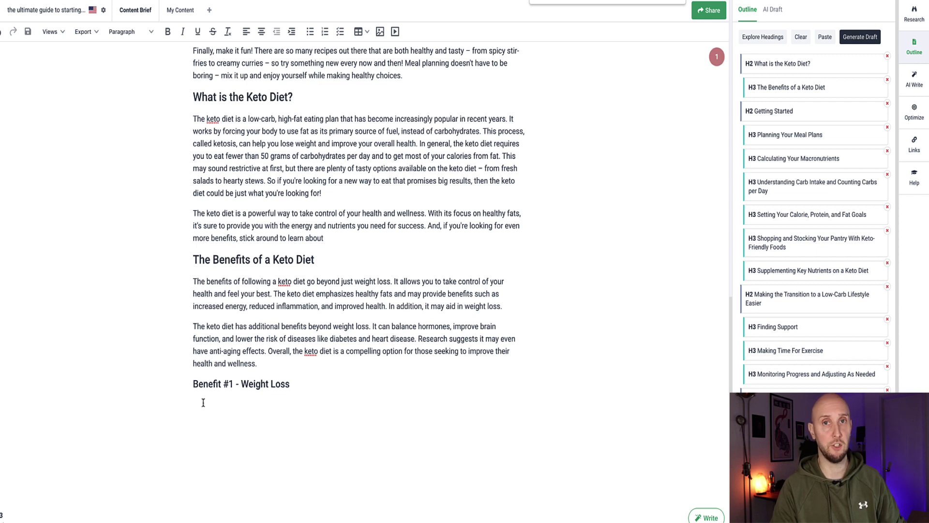
{"action": "type", "text": "Please write a few paragraphs about the benefits of the keto diet for weight loss. Please explain why the keto diet helps with weight loss, and please write this in a friendly, conversational tone"}
{"action": "left_click_drag", "start_coordinate": [471, 419], "coordinate": [206, 410]}
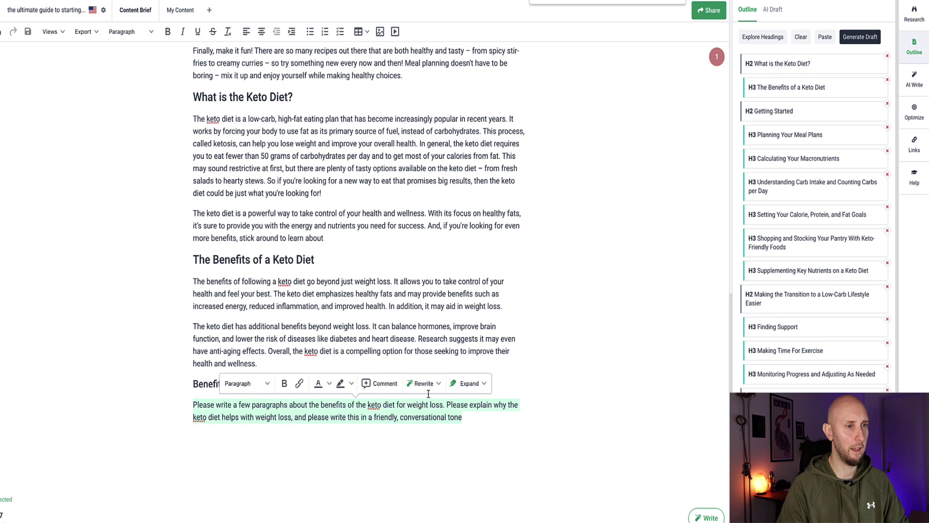
- Have AI write about weight loss from the prompt and split the result into paragraphs
{"action": "left_click", "coordinate": [483, 386]}
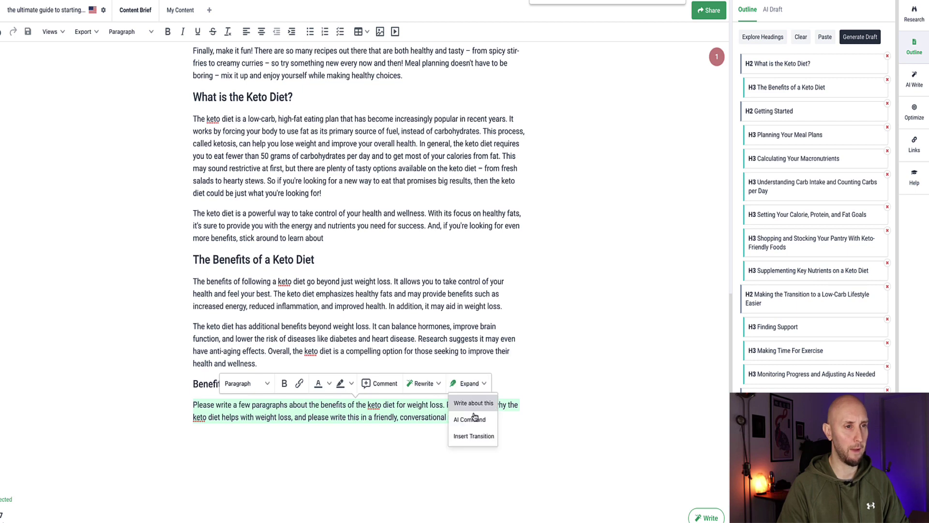
{"action": "left_click", "coordinate": [460, 419]}
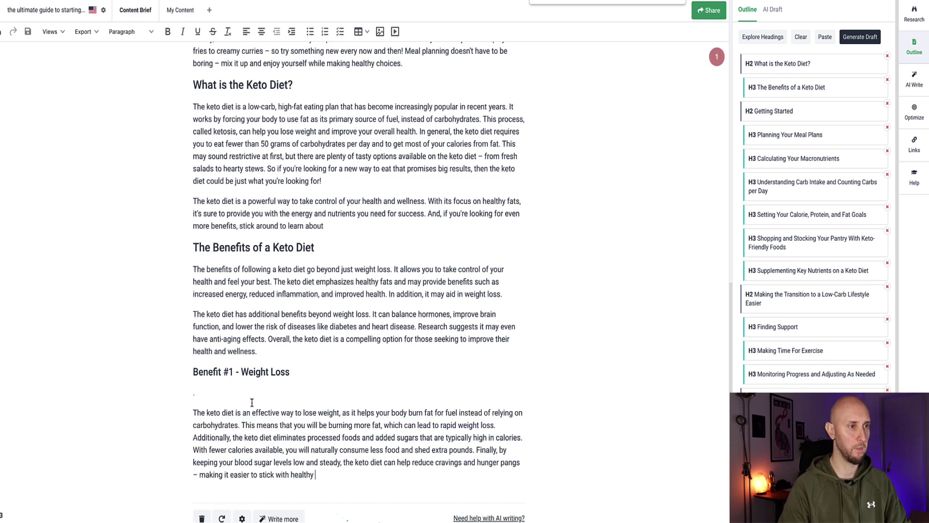
{"action": "scroll", "coordinate": [290, 397], "scroll_direction": "down", "scroll_amount": 2}
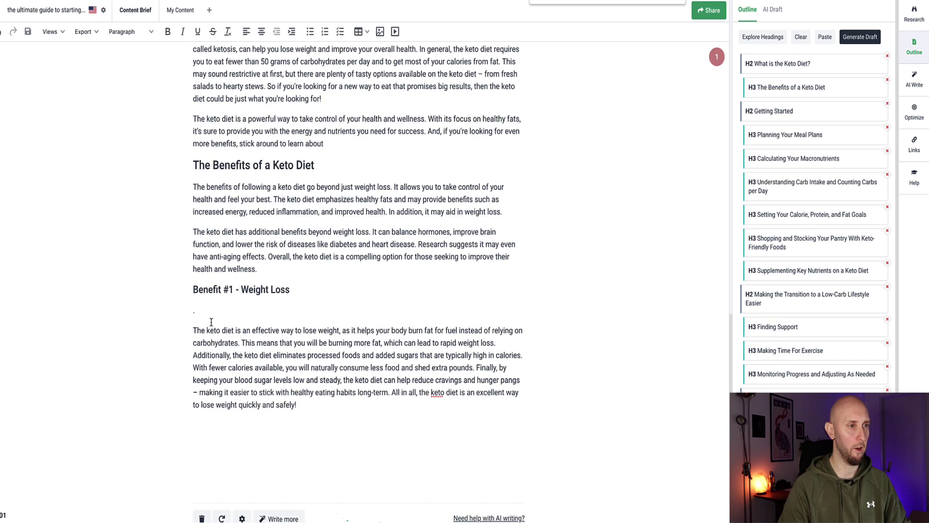
{"action": "key", "text": "BackSpace"}
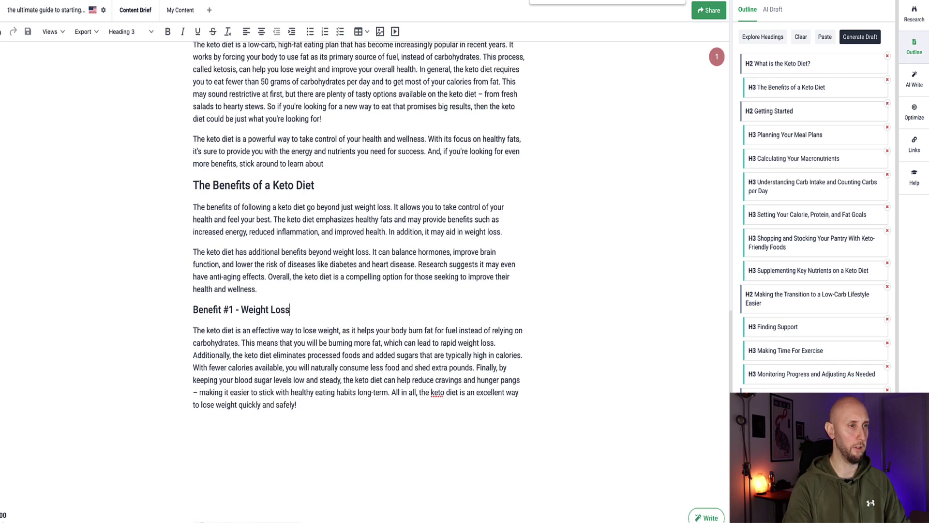
{"action": "key", "text": "Return"}
{"action": "key", "text": "Return"}
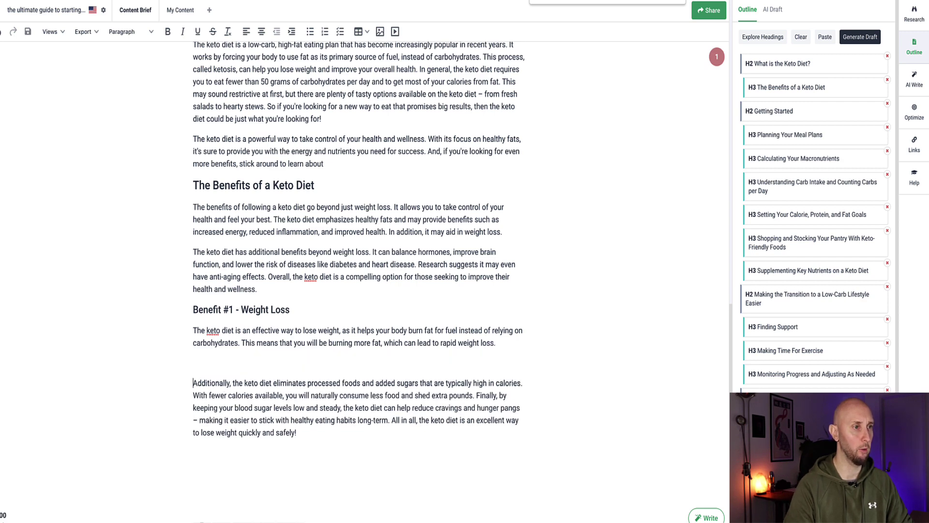
- Split off the 'Finally' paragraph and check the Benefits and Benefit #1 heading levels
{"action": "left_click", "coordinate": [476, 375]}
{"action": "key", "text": "Return"}
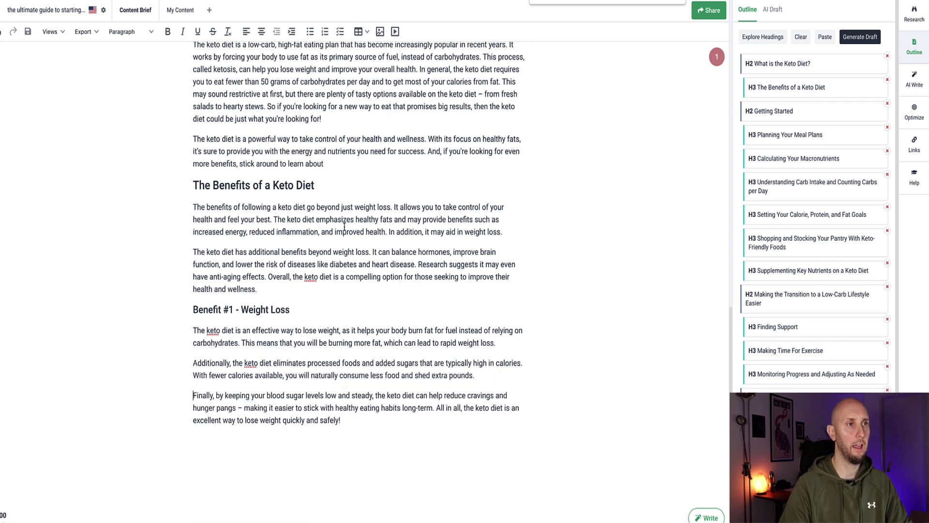
{"action": "left_click_drag", "start_coordinate": [324, 185], "coordinate": [183, 190]}
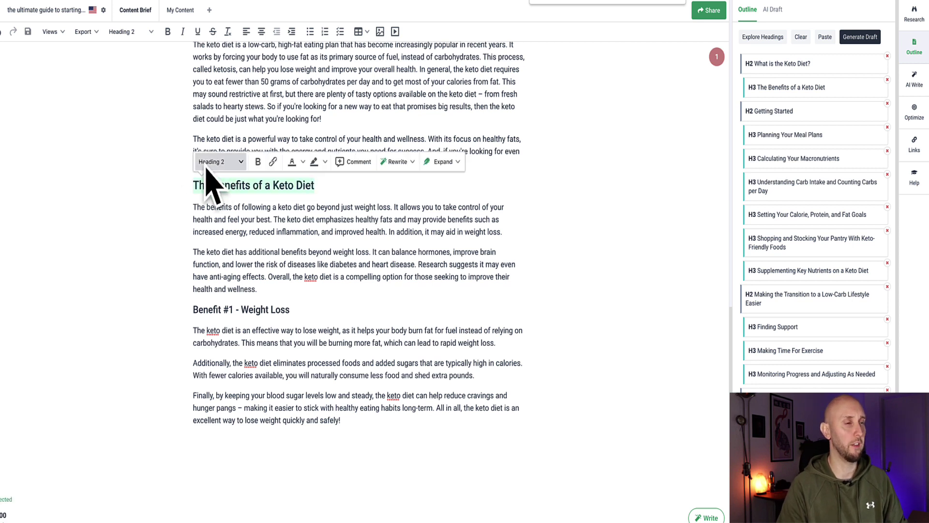
{"action": "left_click", "coordinate": [305, 310]}
{"action": "triple_click", "coordinate": [188, 303]}
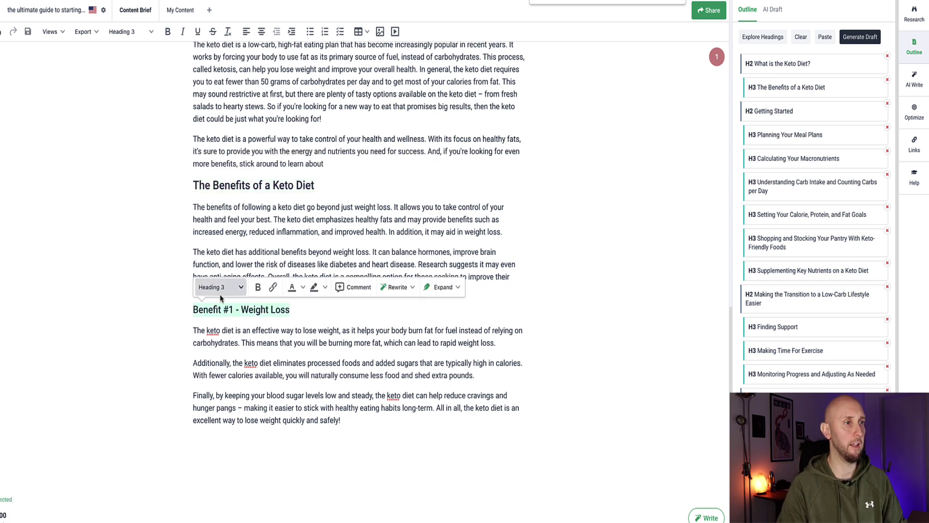
{"action": "left_click", "coordinate": [240, 289]}
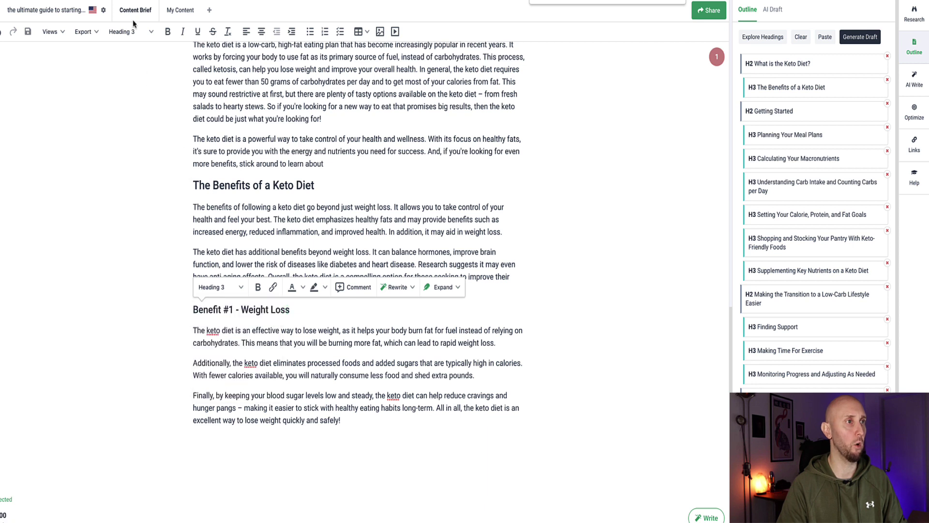
{"action": "left_click", "coordinate": [151, 33]}
{"action": "left_click_drag", "start_coordinate": [258, 120], "coordinate": [321, 120]}
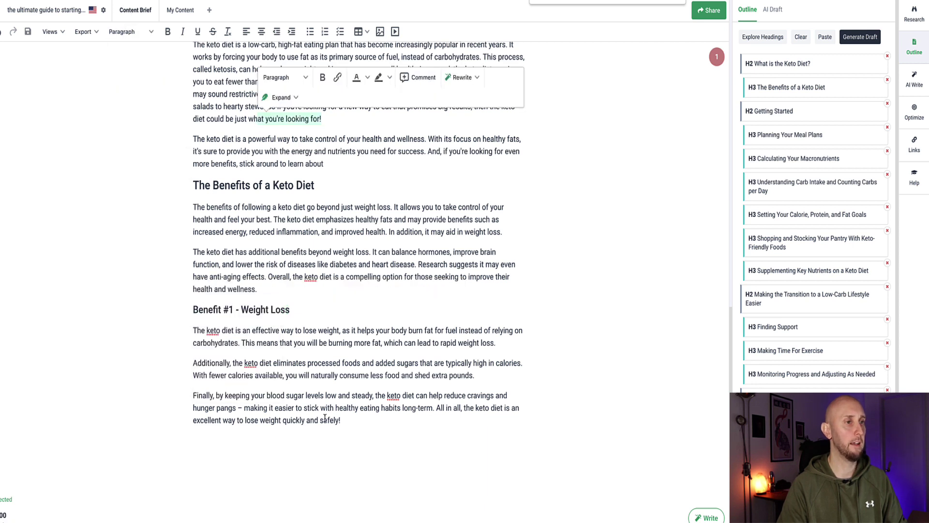
- Add a 'Benefit #3' Heading 3 after the last weight-loss paragraph
{"action": "left_click", "coordinate": [360, 427]}
{"action": "key", "text": "Return"}
{"action": "type", "text": "Benefit #3"}
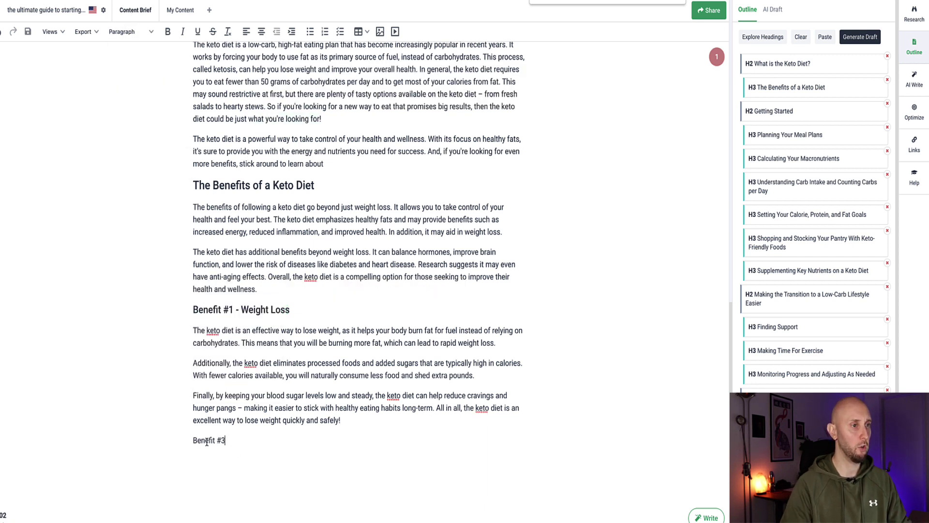
{"action": "key", "text": "shift+Home"}
{"action": "left_click", "coordinate": [233, 420]}
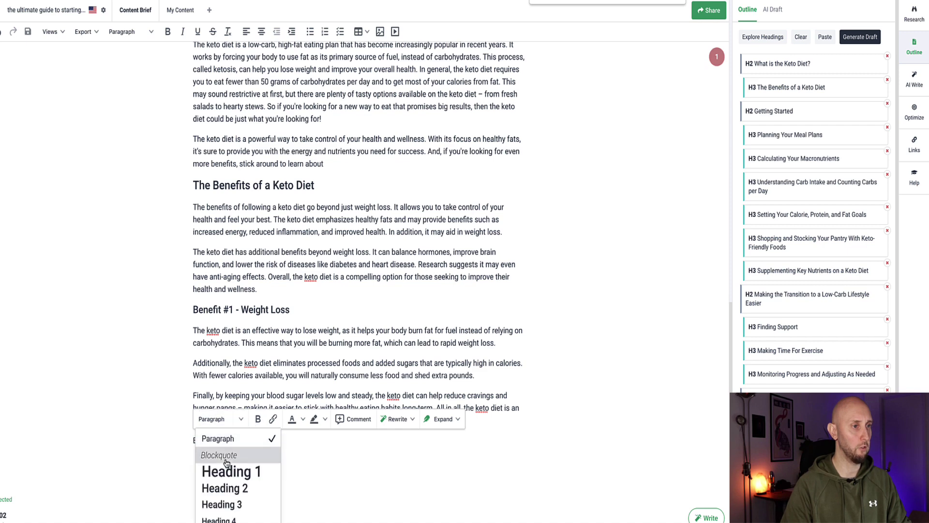
{"action": "left_click", "coordinate": [237, 505]}
- Select the benefits section and The Benefits of a Keto Diet heading to review them
{"action": "scroll", "coordinate": [222, 339], "scroll_direction": "down", "scroll_amount": 1}
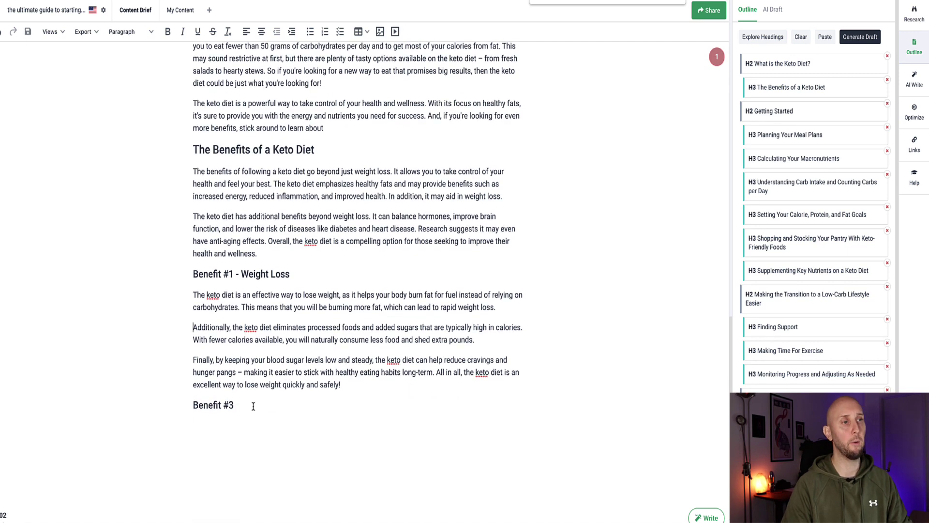
{"action": "left_click_drag", "start_coordinate": [242, 329], "coordinate": [159, 57]}
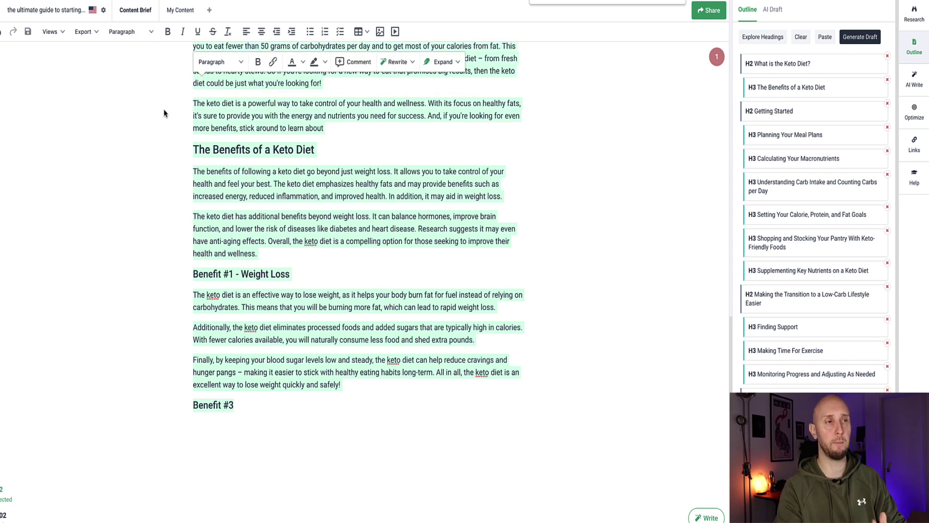
{"action": "left_click", "coordinate": [369, 405]}
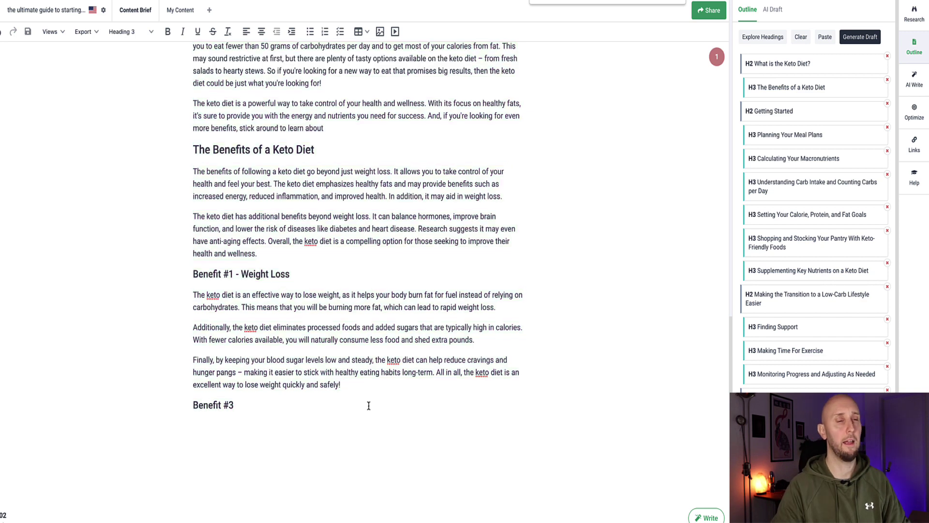
{"action": "left_click_drag", "start_coordinate": [369, 405], "coordinate": [192, 118]}
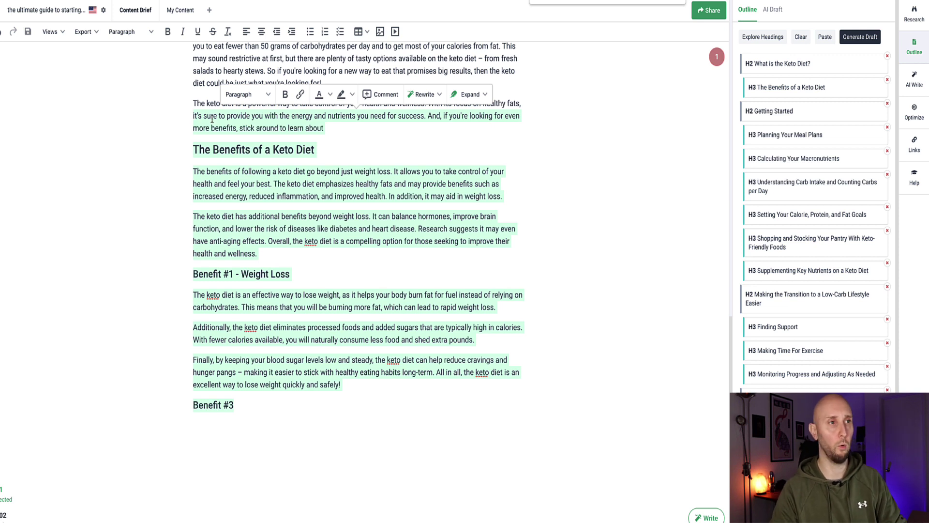
{"action": "triple_click", "coordinate": [236, 150]}
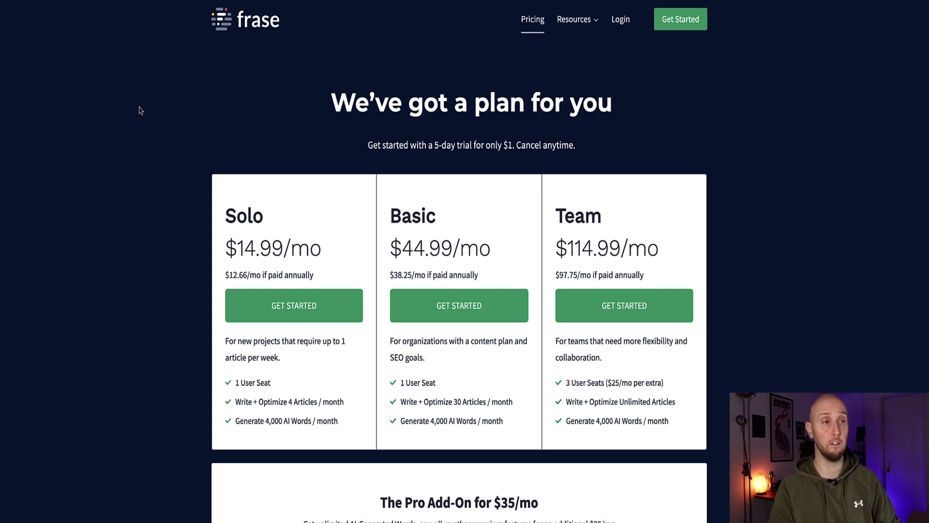
{"action": "scroll", "coordinate": [140, 111], "scroll_direction": "down", "scroll_amount": 2}
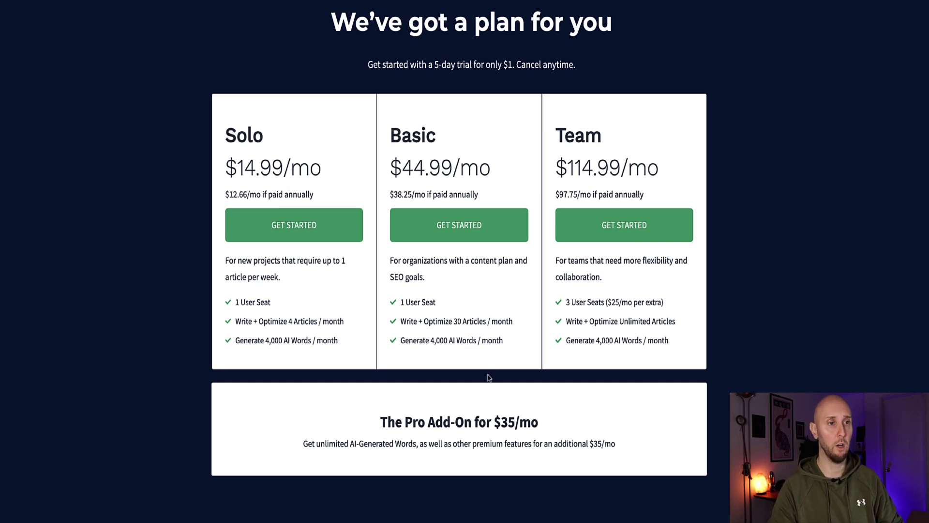
{"action": "left_click_drag", "start_coordinate": [538, 422], "coordinate": [494, 422]}
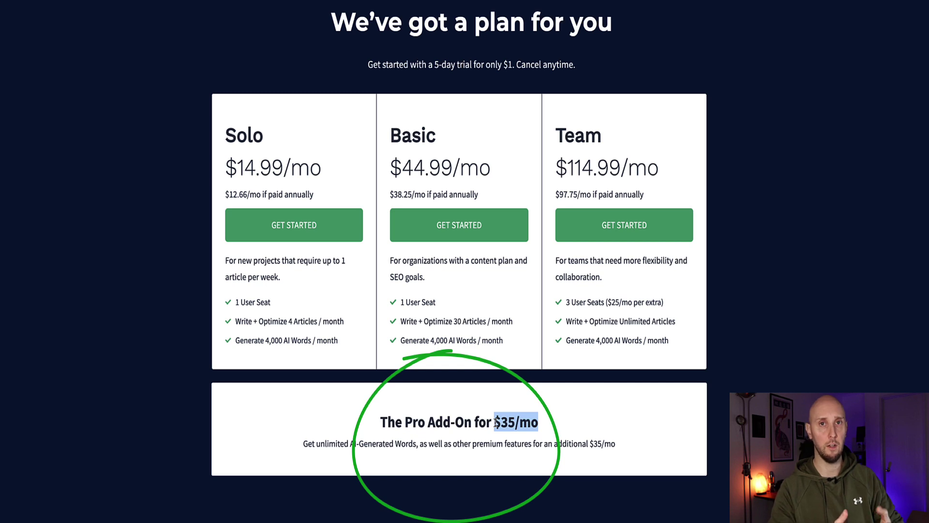
{"action": "left_click_drag", "start_coordinate": [547, 424], "coordinate": [375, 430]}
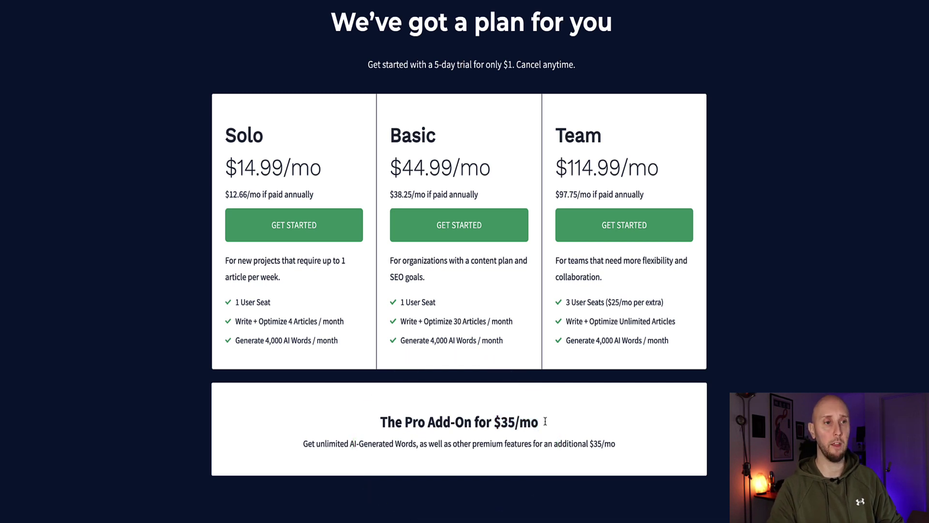
{"action": "left_click", "coordinate": [377, 425]}
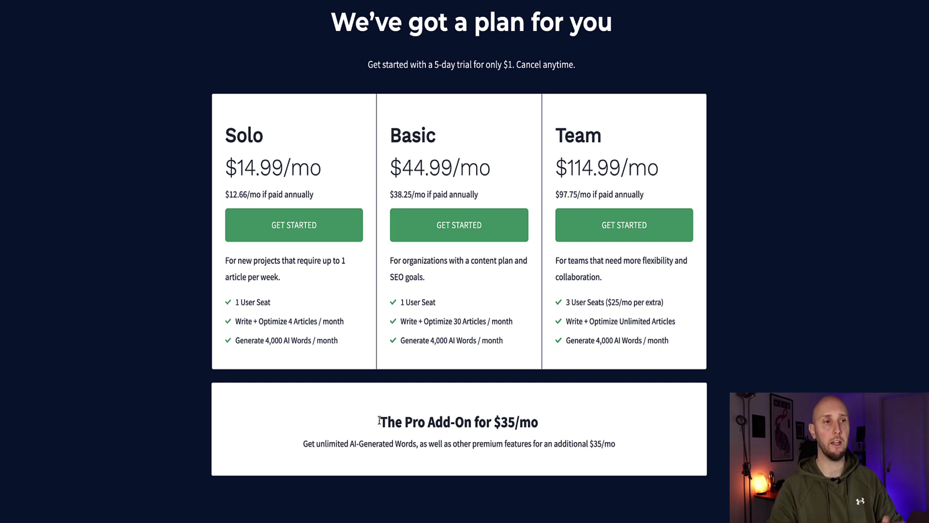
{"action": "left_click_drag", "start_coordinate": [543, 424], "coordinate": [506, 421]}
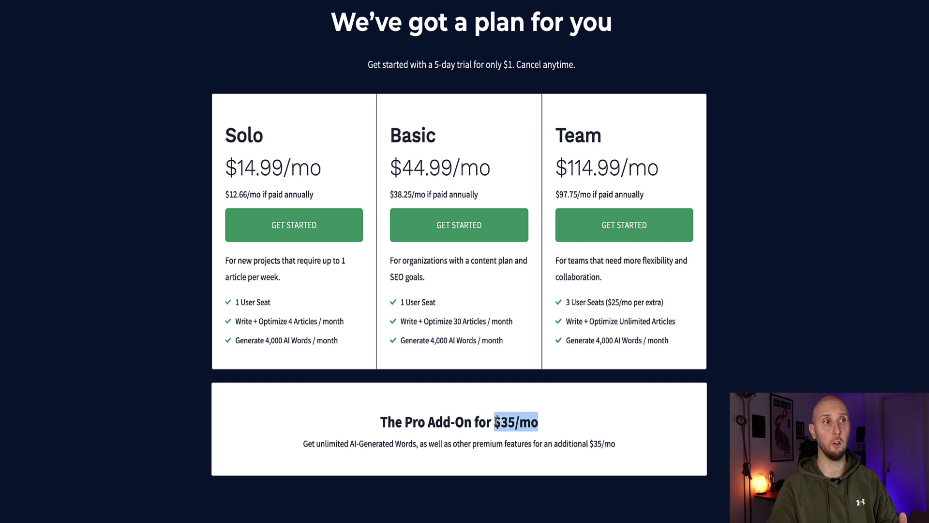
{"action": "left_click", "coordinate": [543, 425]}
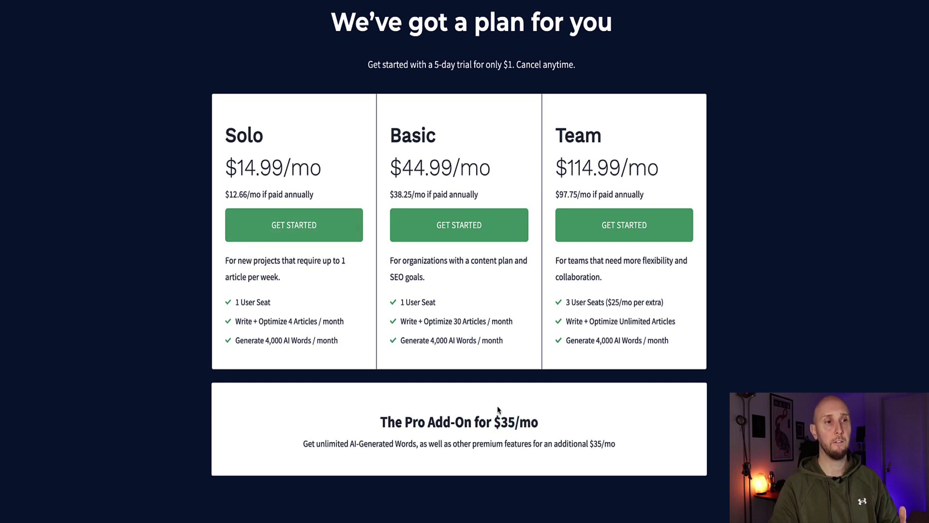
{"action": "left_click_drag", "start_coordinate": [537, 422], "coordinate": [493, 422]}
{"action": "left_click_drag", "start_coordinate": [321, 170], "coordinate": [224, 167]}
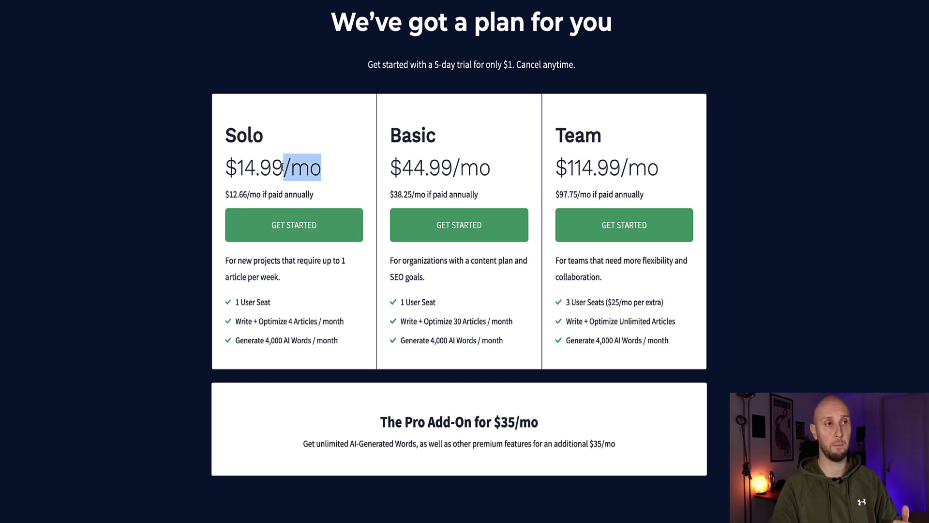